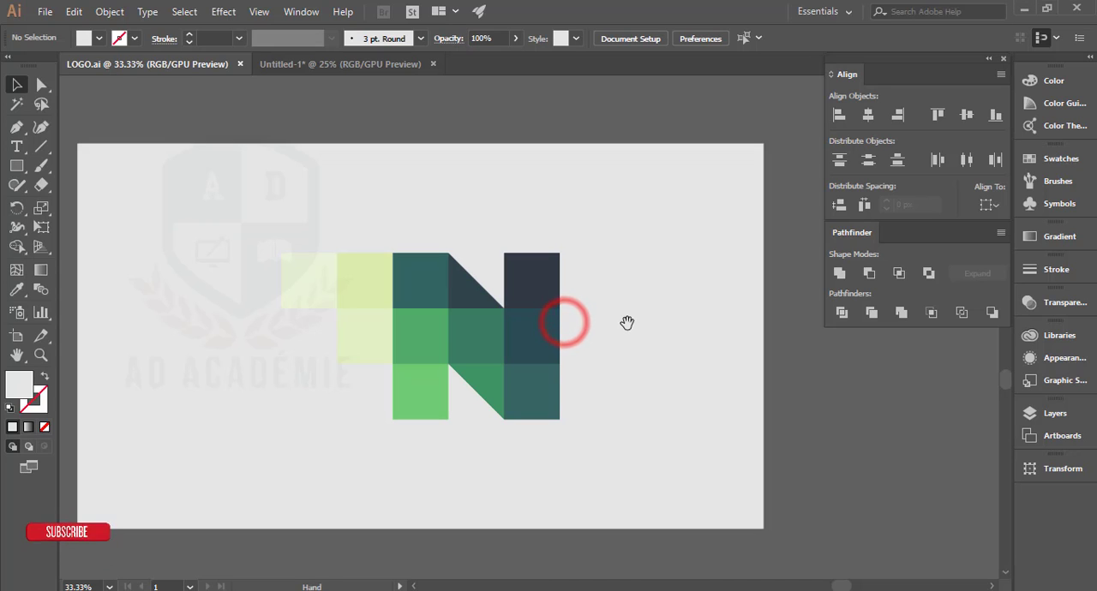
left_click_drag(443, 269, 472, 258)
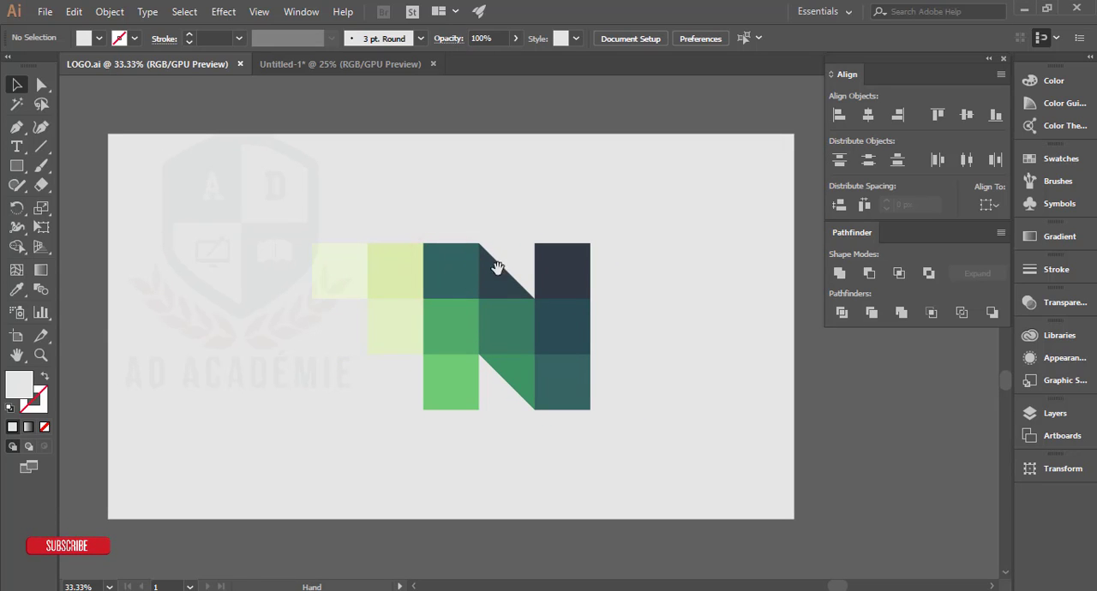
left_click(854, 412)
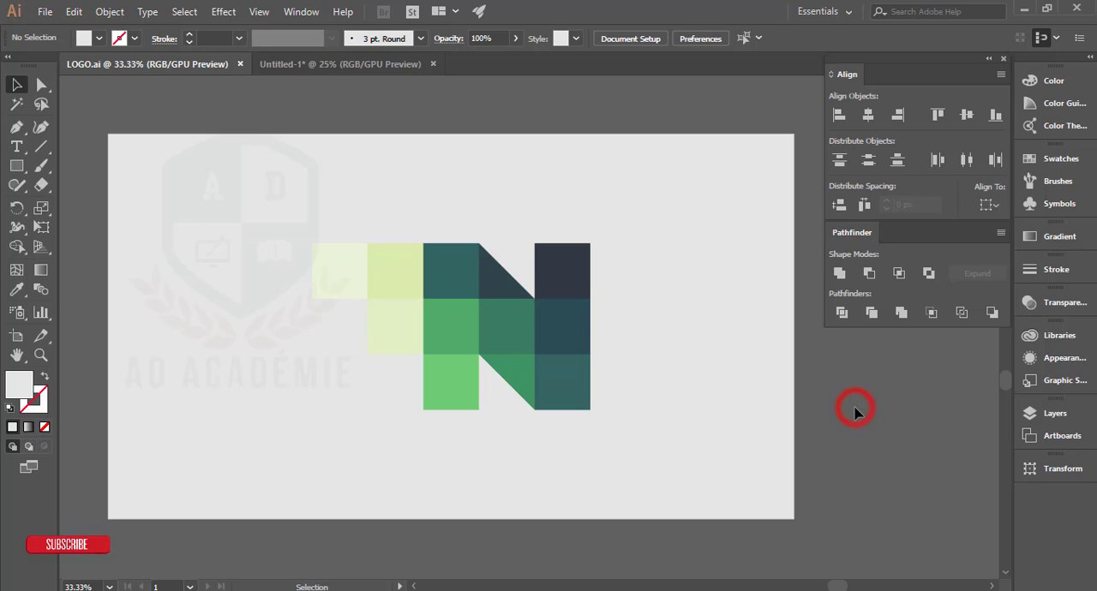
left_click(495, 268)
left_click(855, 373)
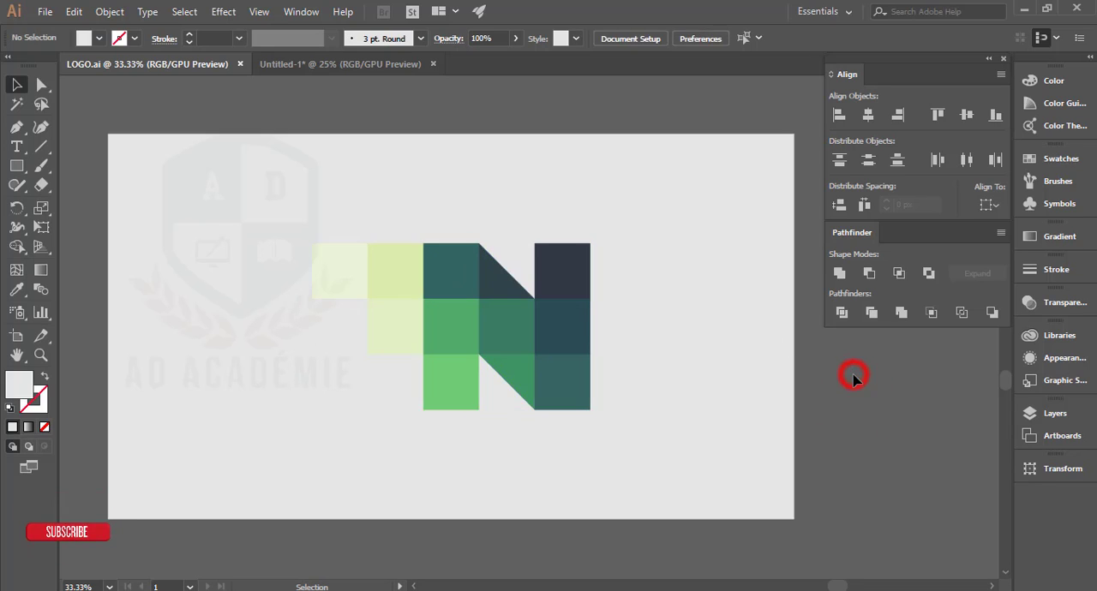
left_click(536, 270)
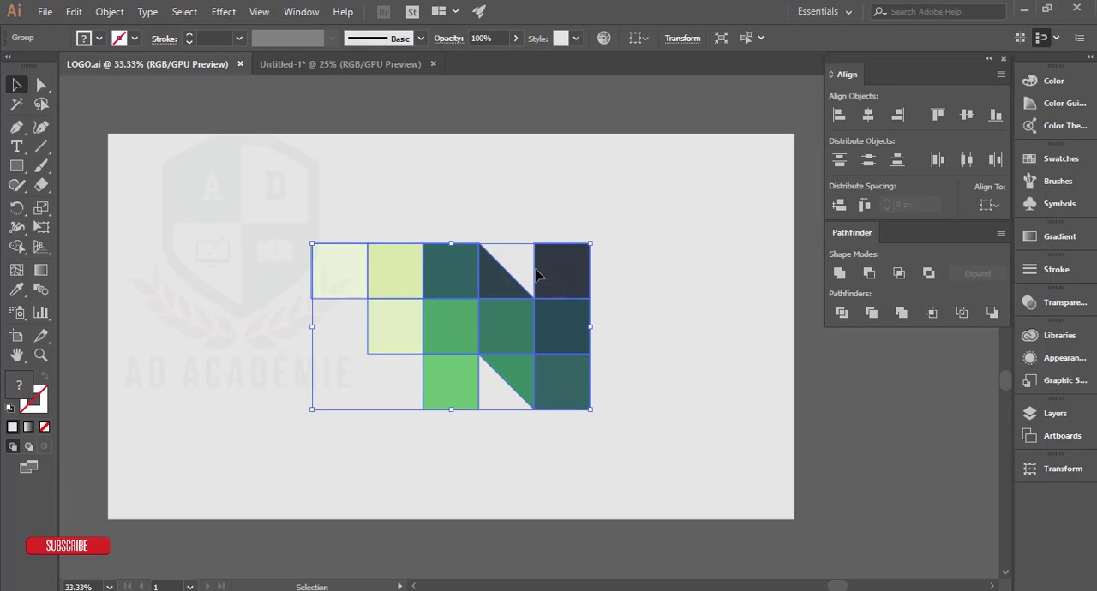
left_click(876, 402)
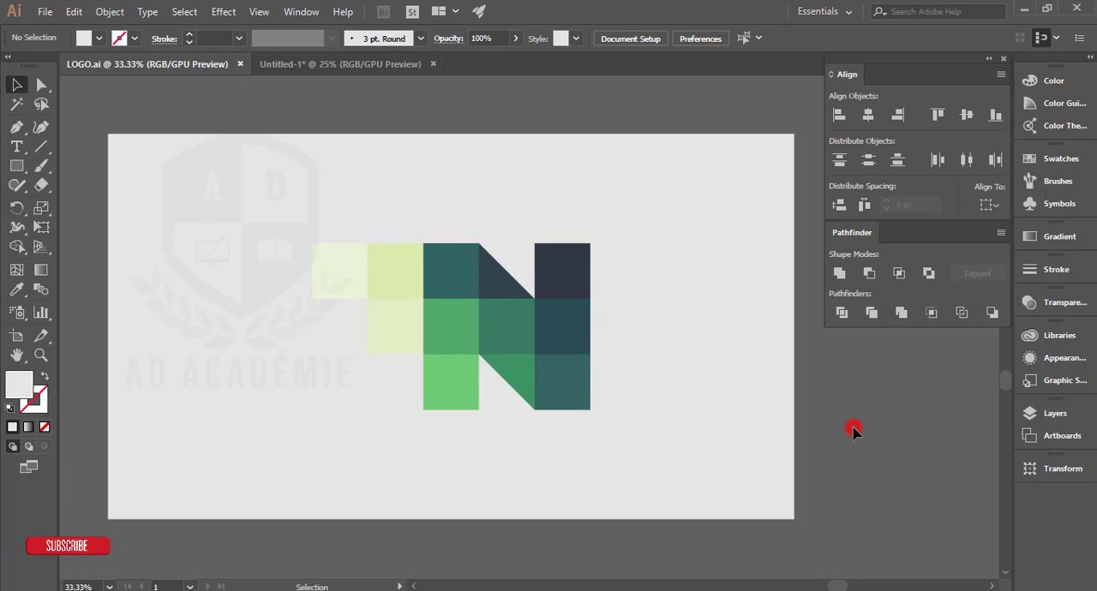
Step: Close the Untitled-1 document and keep LOGO.ai open
left_click(432, 64)
left_click(639, 325)
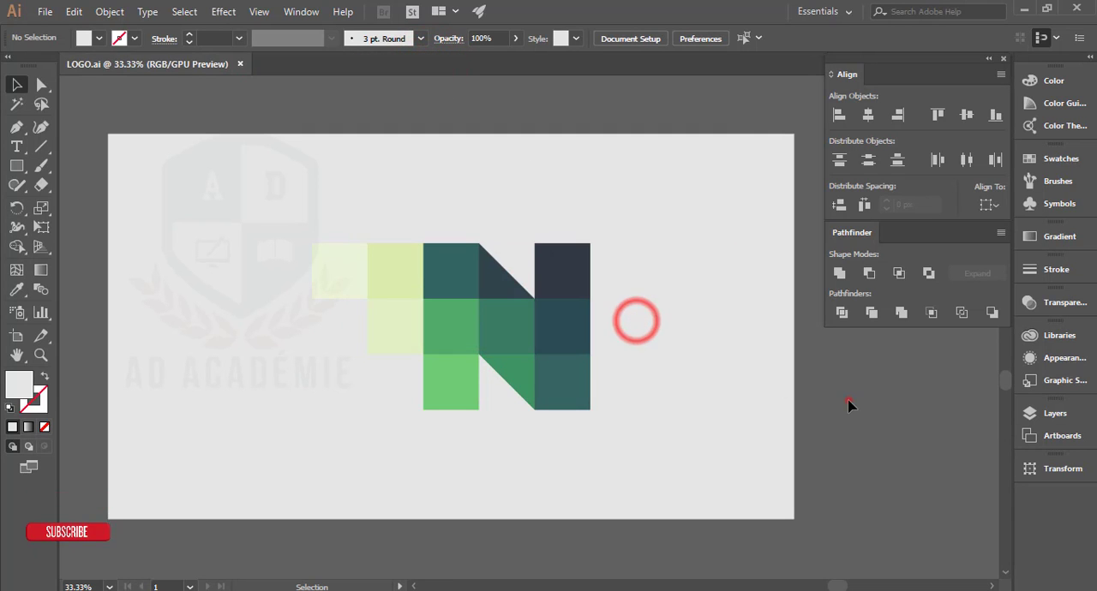
Step: Examine the squares and diagonal pieces that make up the grouped green logo in LOGO.ai
key("ctrl+=")
scroll(527, 237, "down", 1)
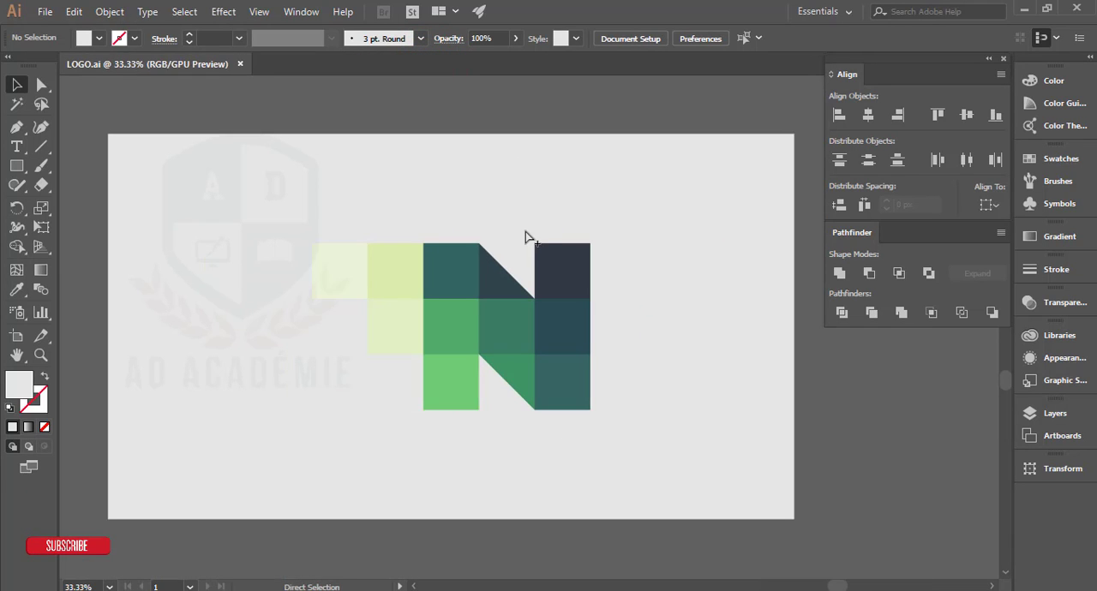
left_click(814, 349)
scroll(526, 323, "up", 1)
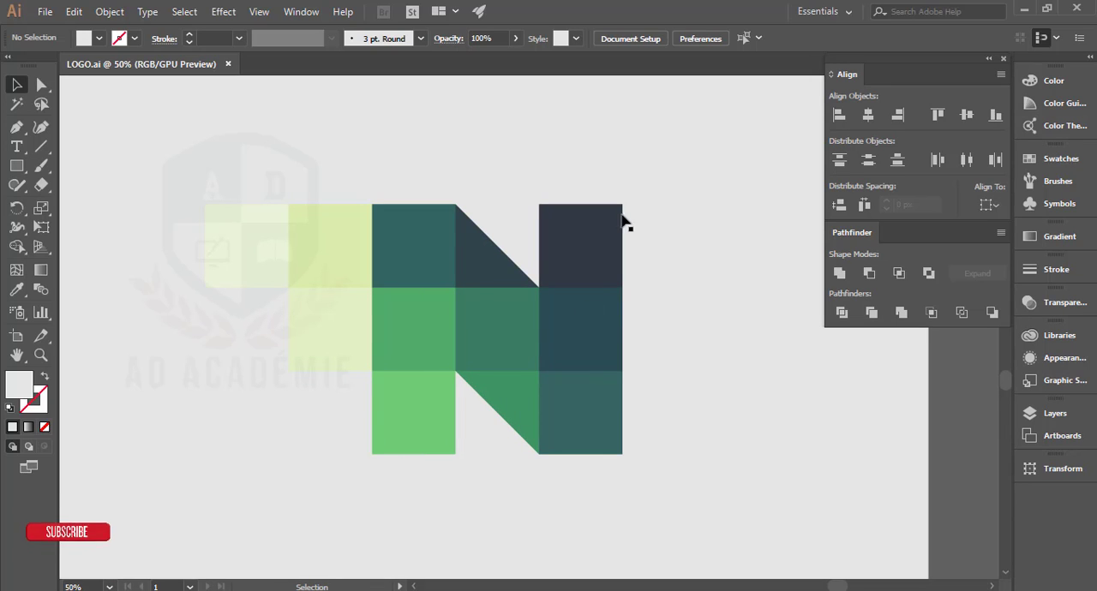
left_click(555, 256)
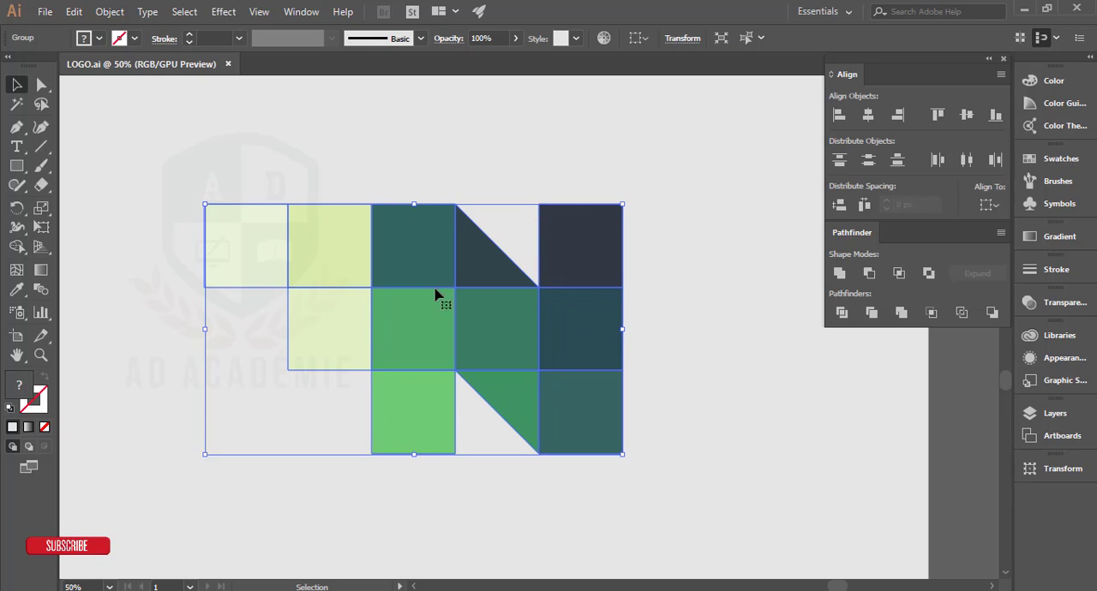
left_click(963, 410)
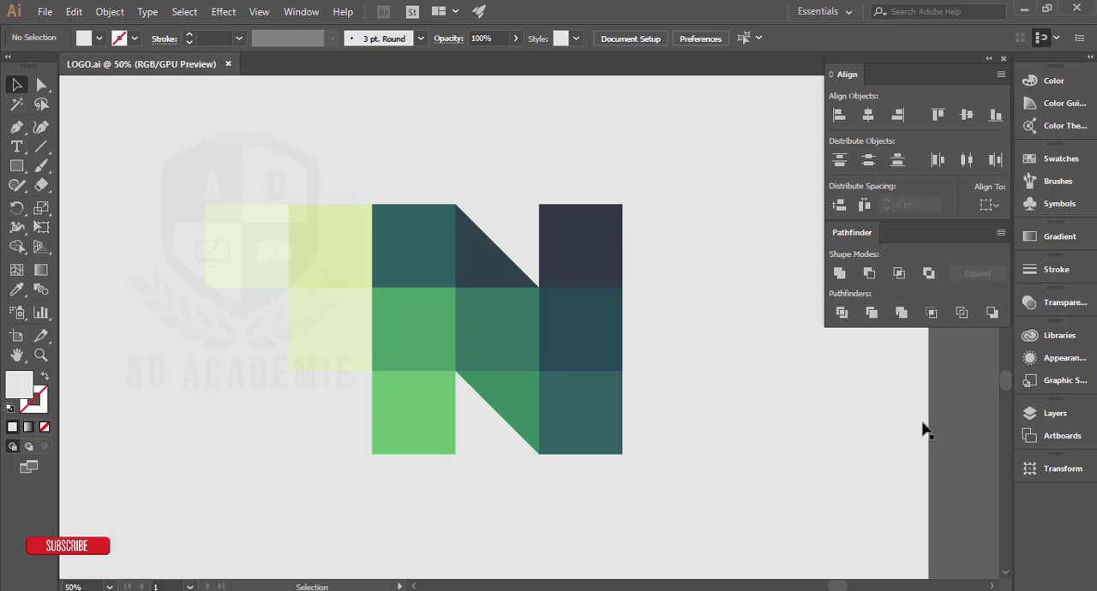
left_click(958, 402)
scroll(733, 349, "down", 2)
left_click_drag(735, 320, 664, 314)
Step: Create a new document of 1000 x 1000 pixels with one artboard and CMYK color mode
left_click(44, 14)
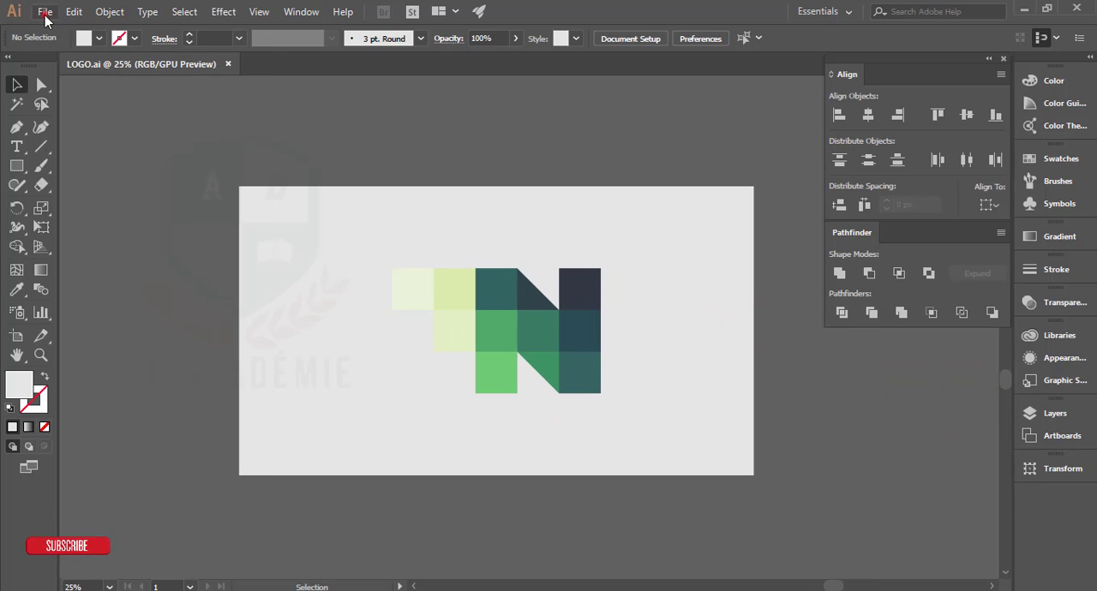
left_click(38, 32)
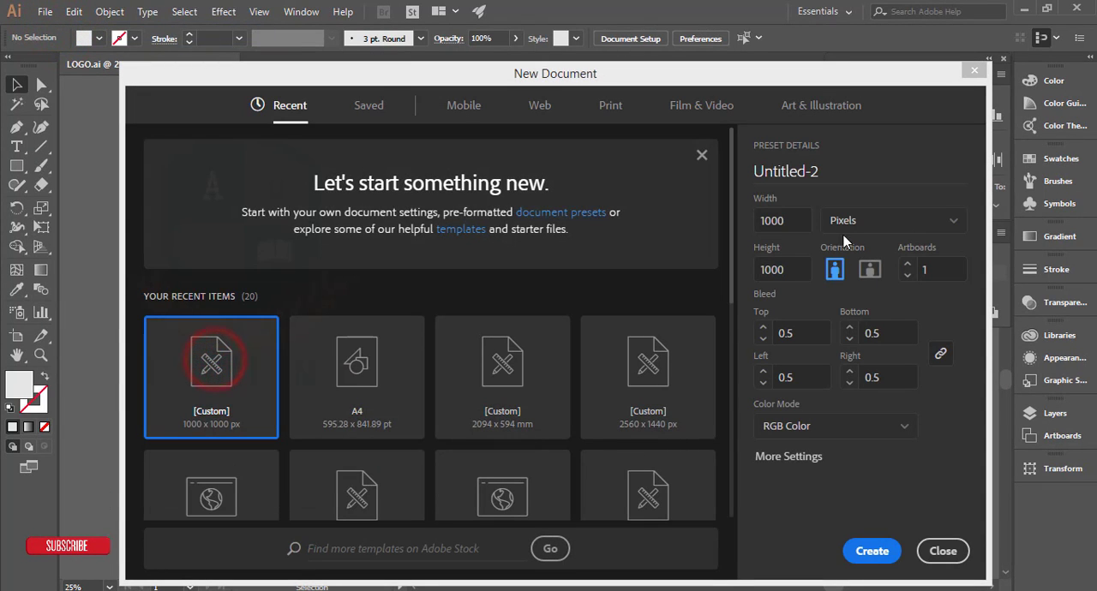
left_click(776, 220)
left_click(793, 270)
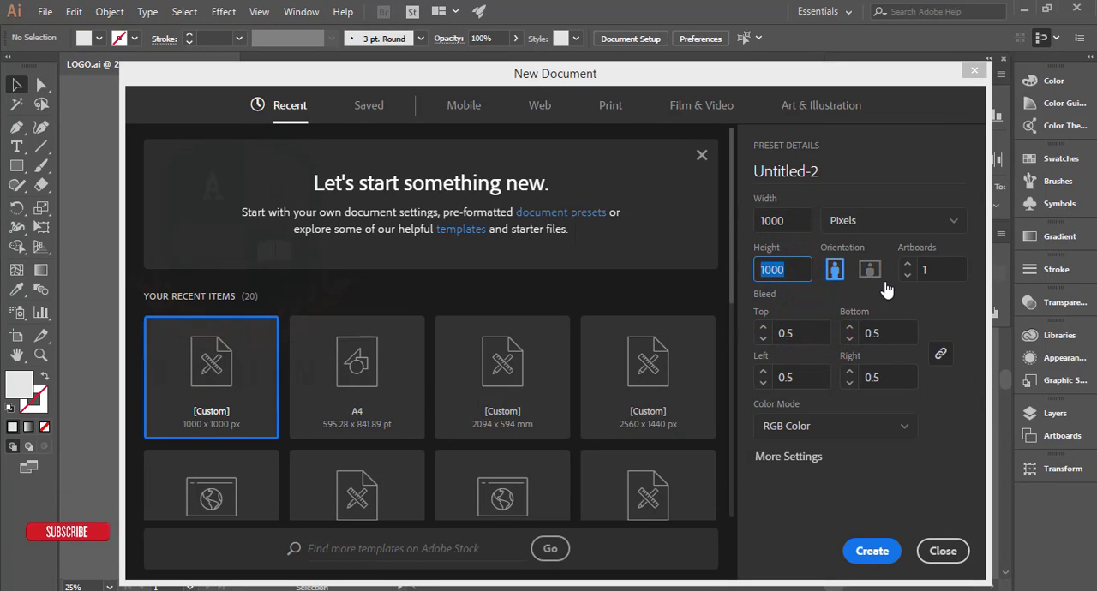
left_click(840, 426)
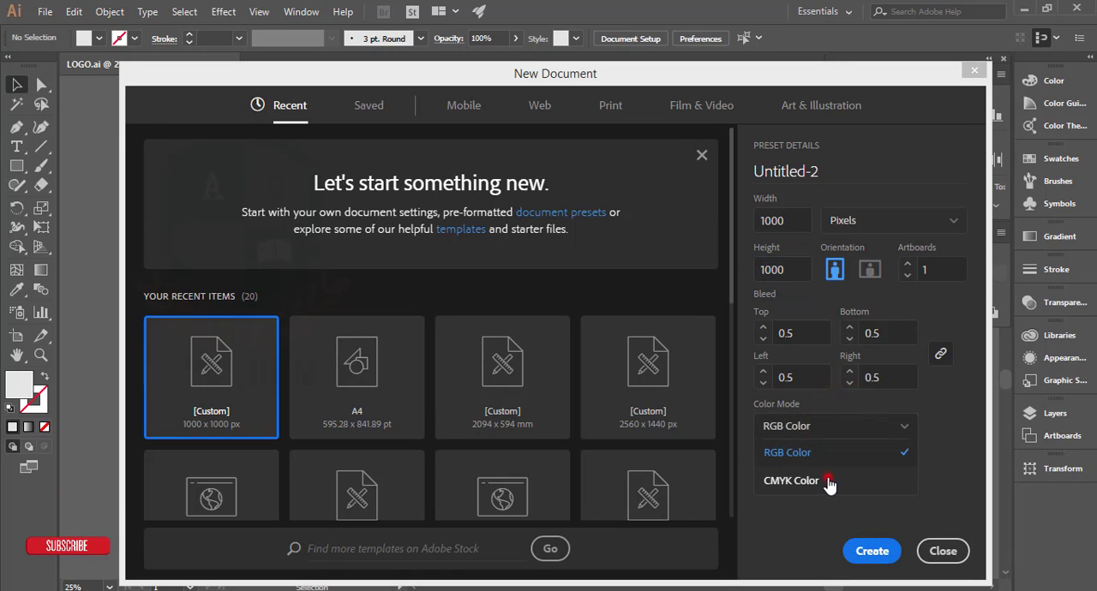
left_click(829, 482)
left_click(867, 429)
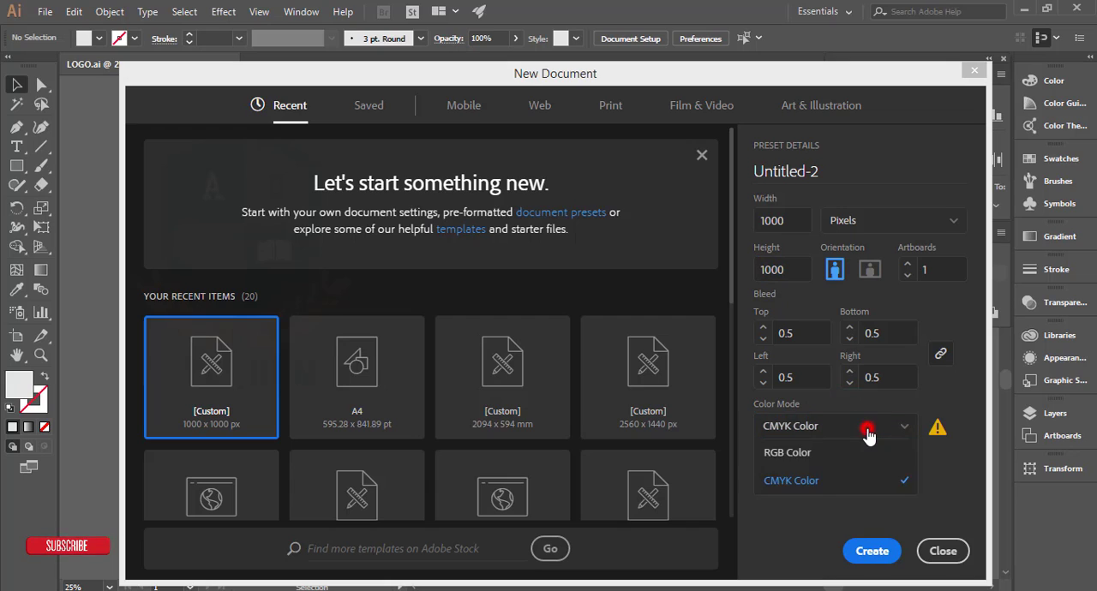
left_click(867, 429)
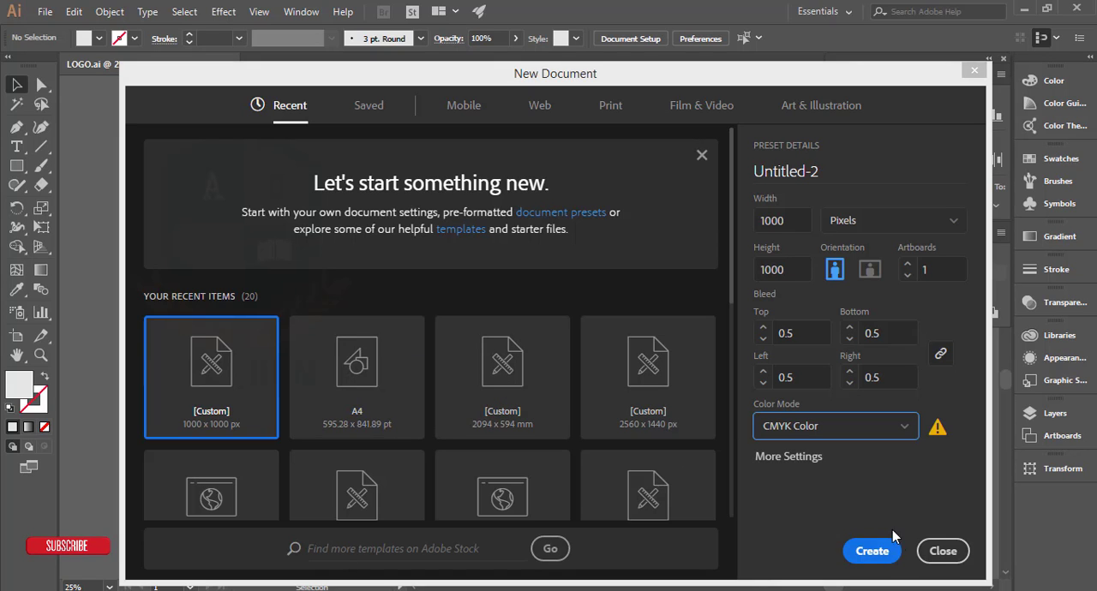
left_click(871, 552)
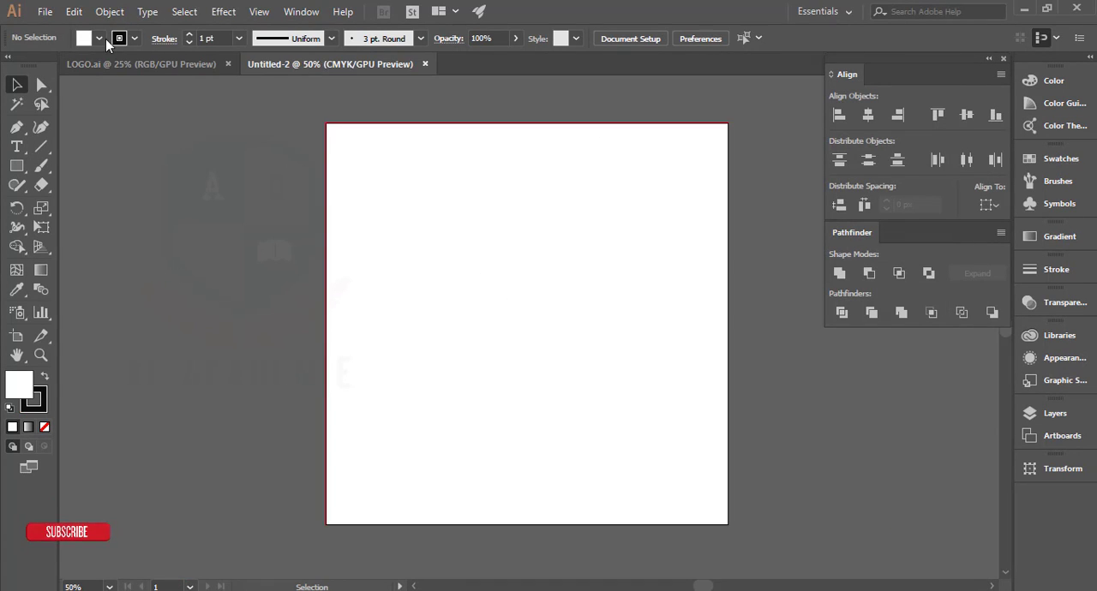
Step: Copy the logo from LOGO.ai into the new document and scale it down to about half size on the pasteboard
left_click(118, 63)
left_click_drag(491, 300, 252, 249)
left_click_drag(529, 374, 631, 378)
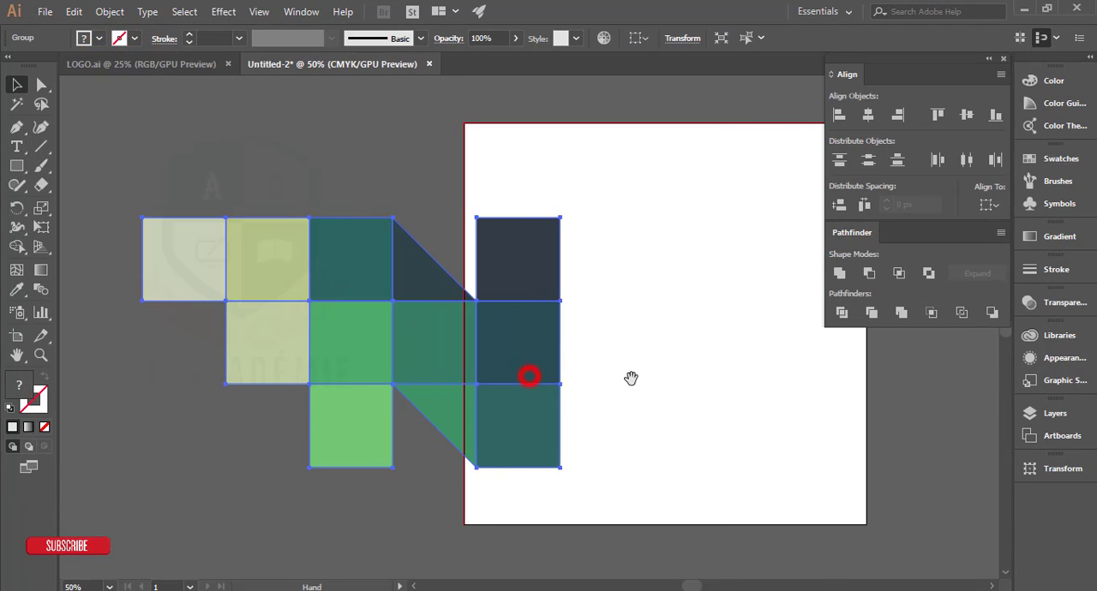
left_click_drag(561, 469, 392, 380)
left_click(385, 372)
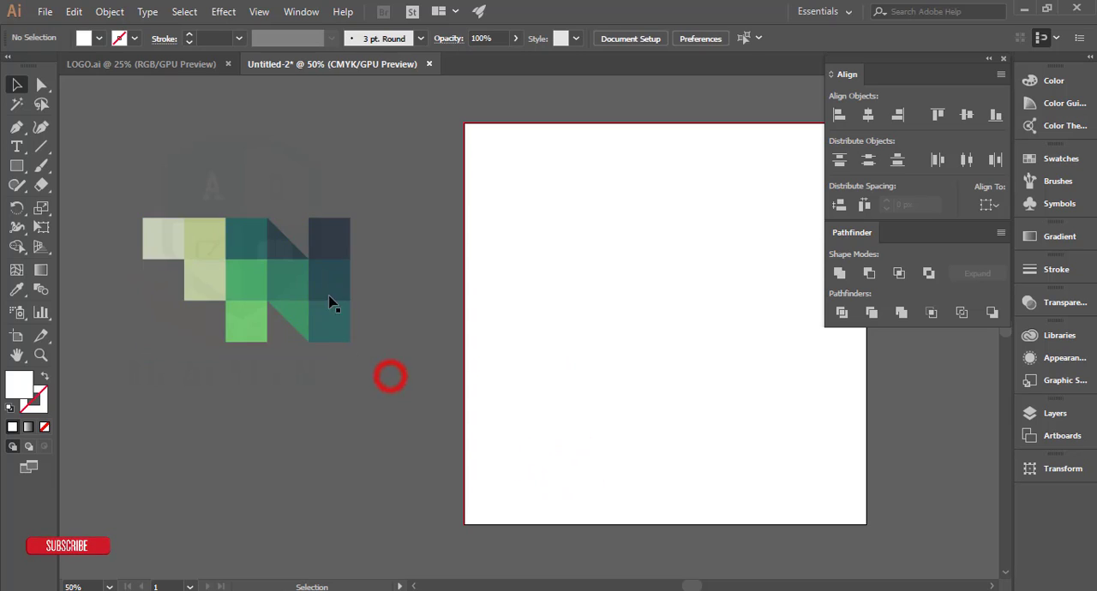
Step: Move the scaled reference logo up and closer to the artboard's left edge, keeping it on the pasteboard
left_click_drag(326, 289, 395, 244)
left_click(346, 343)
scroll(560, 328, "up", 1)
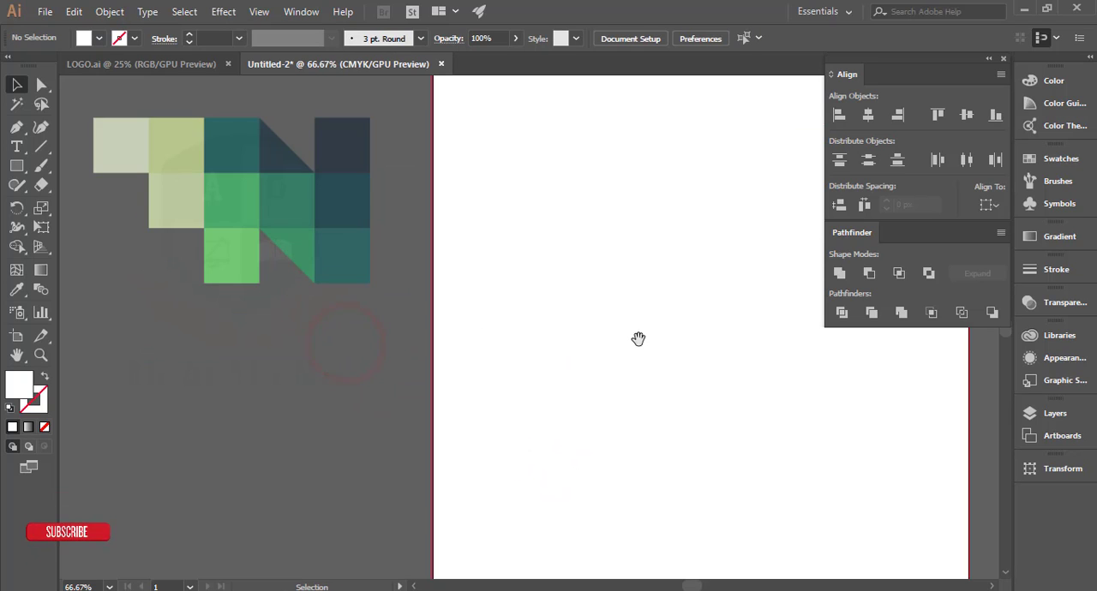
left_click_drag(635, 341, 455, 344)
scroll(470, 346, "down", 1)
left_click_drag(540, 336, 581, 335)
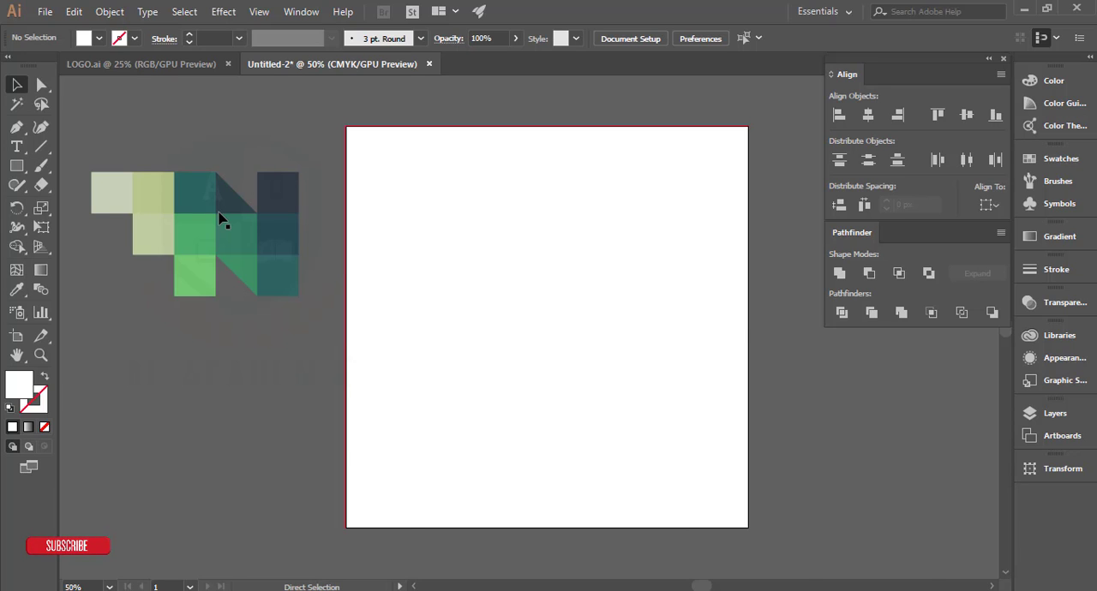
Step: Show the document grid across the artboard and pasteboard
key("ctrl+apostrophe")
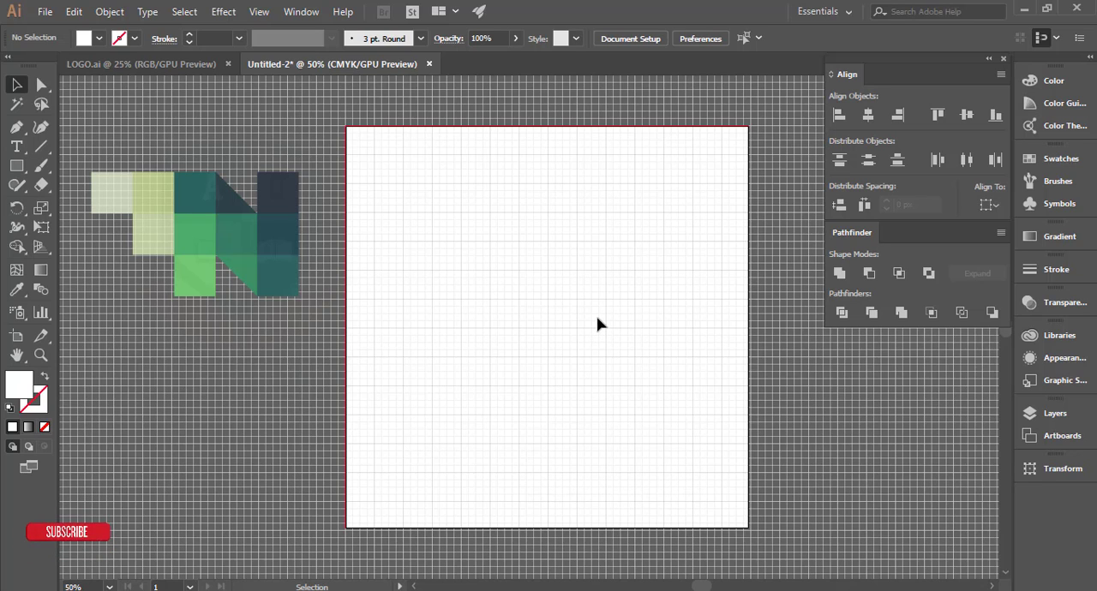
scroll(544, 254, "up", 6)
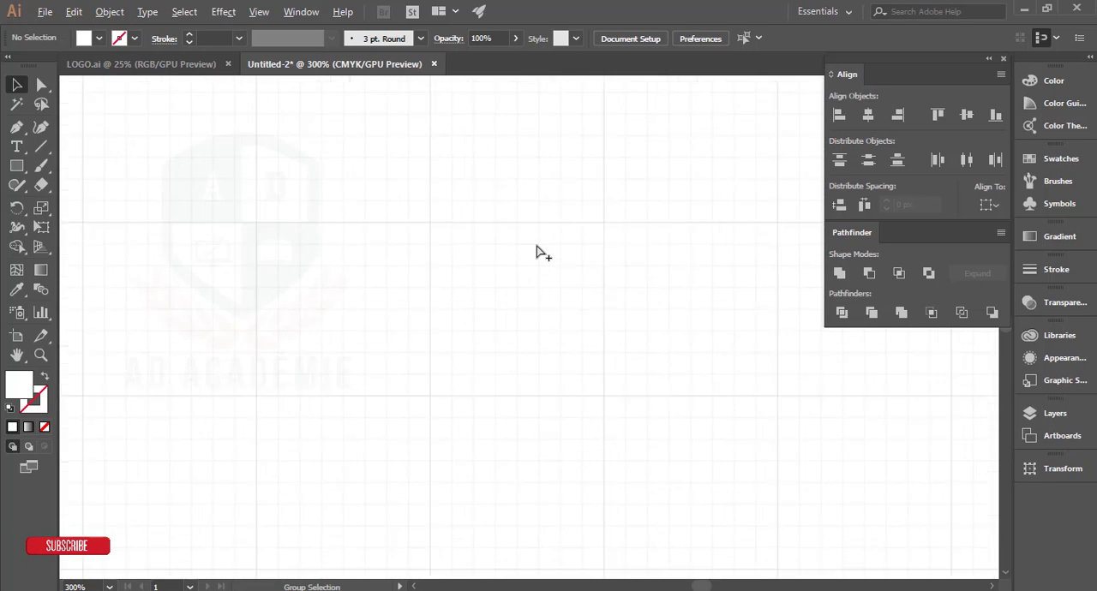
scroll(544, 254, "down", 7)
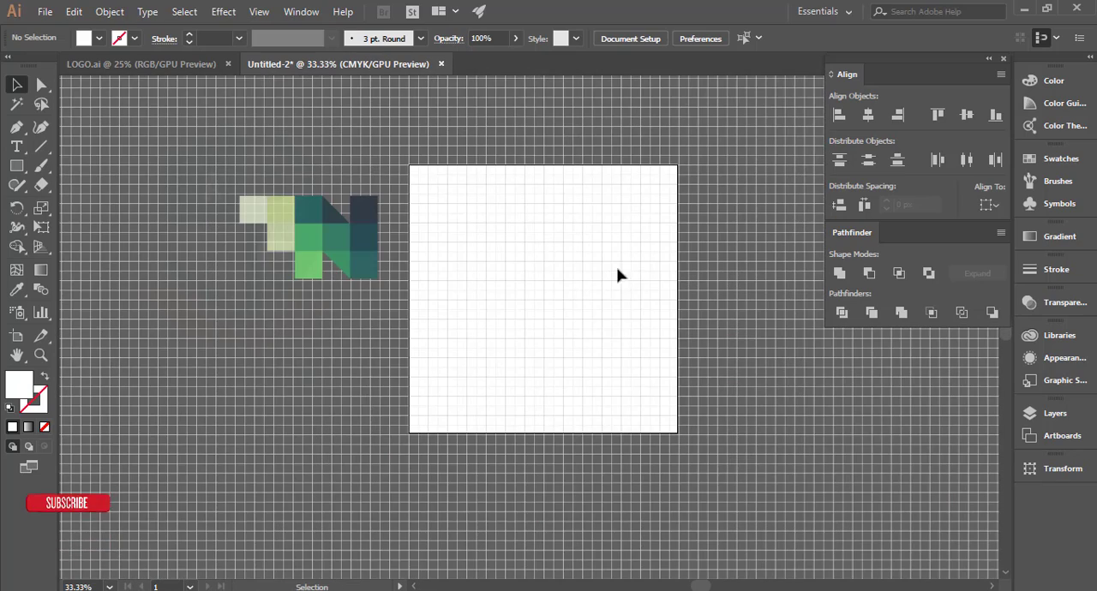
Step: Draw a white 3 x 3 grid-cell square on the empty pasteboard and a top-aligned 2 x 2 square adjoining its left edge
left_click_drag(636, 274, 378, 266)
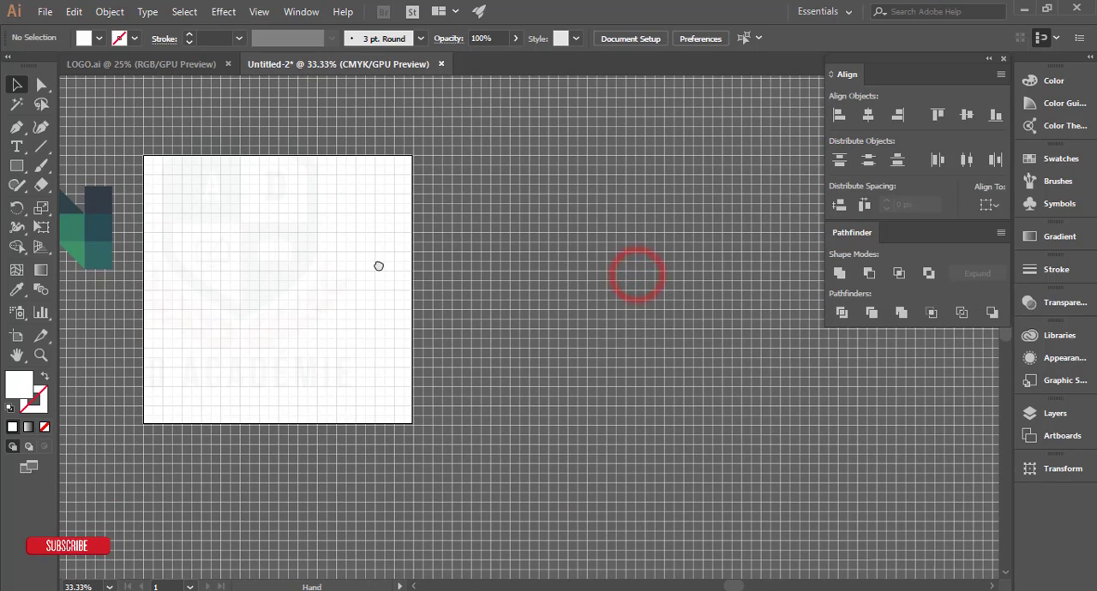
scroll(474, 247, "up", 10)
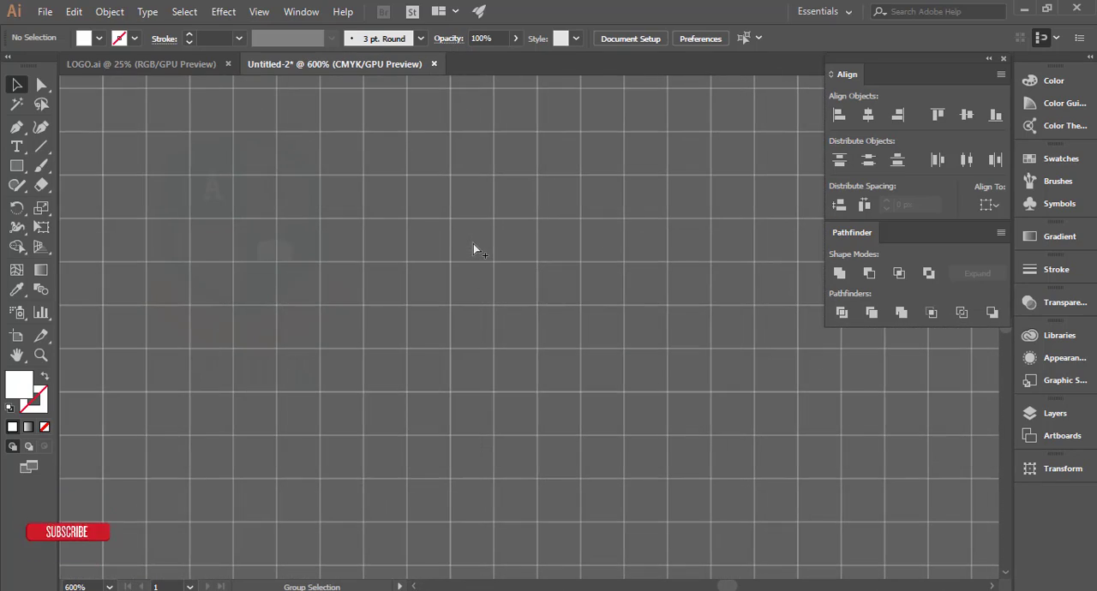
scroll(473, 248, "up", 1)
scroll(473, 245, "up", 1)
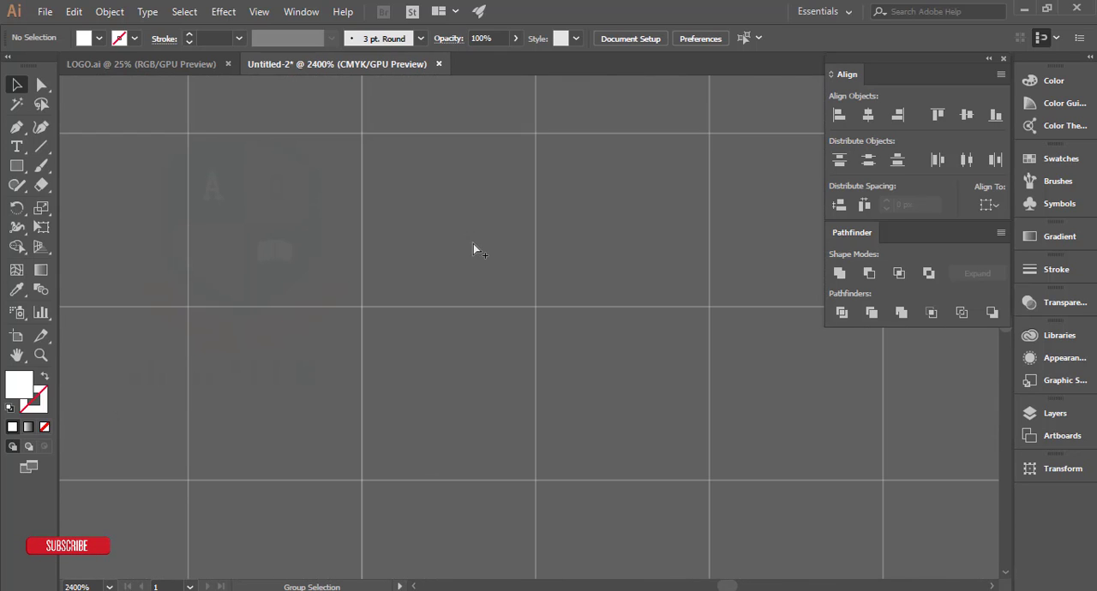
scroll(473, 244, "down", 1)
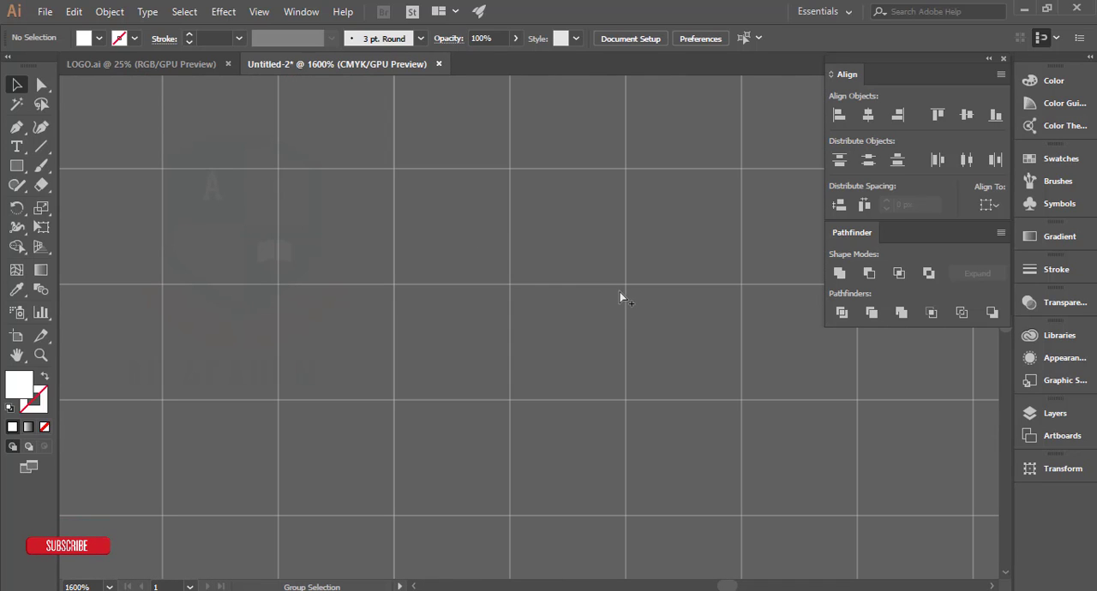
left_click_drag(644, 273, 599, 247)
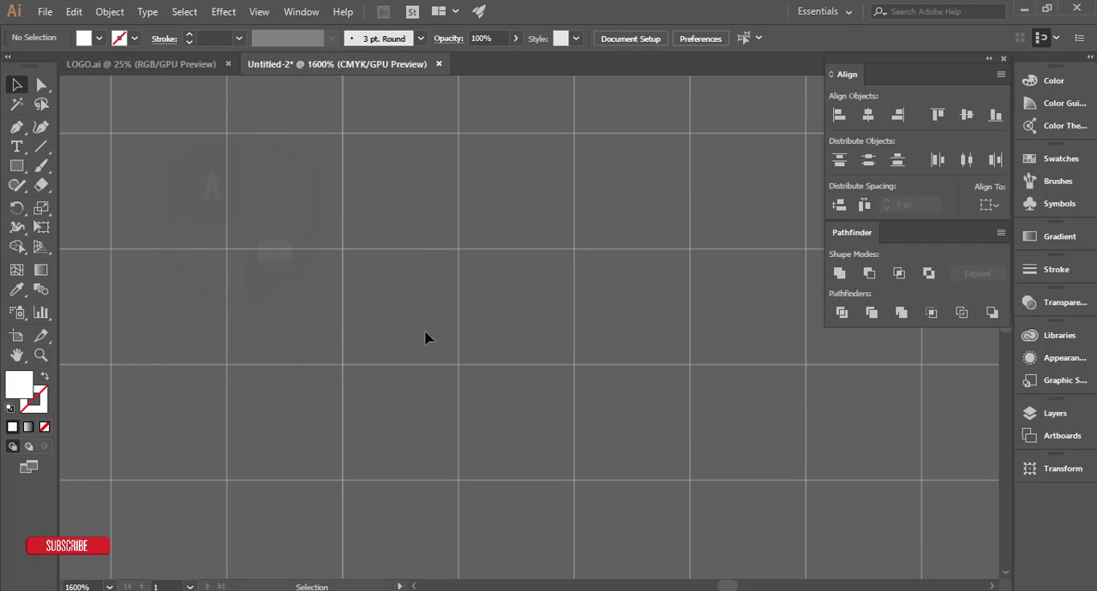
left_click(35, 165)
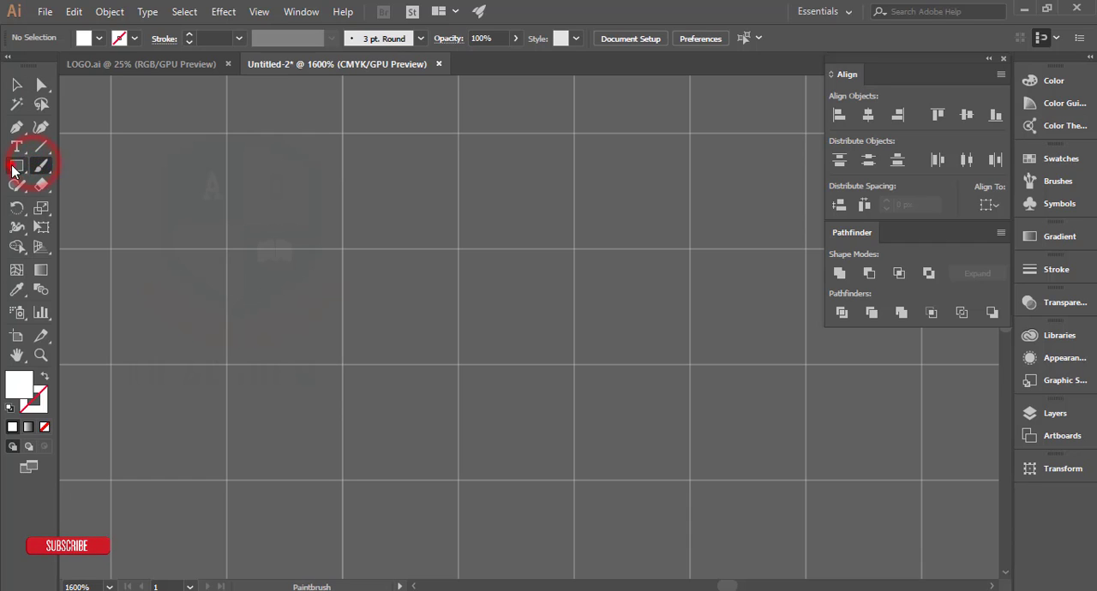
left_click(13, 169)
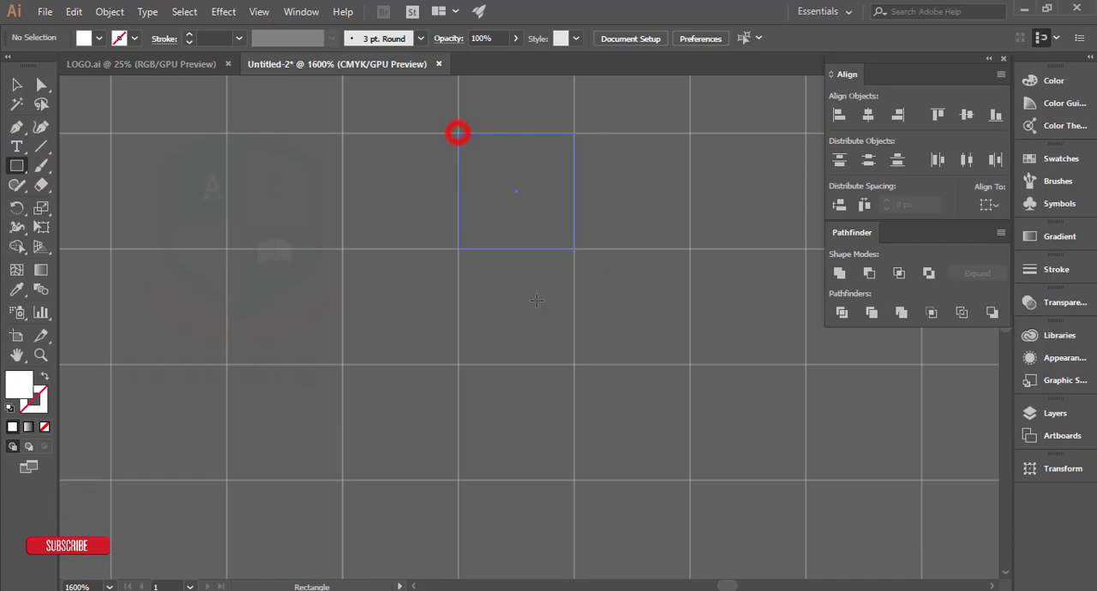
left_click_drag(666, 467, 837, 429)
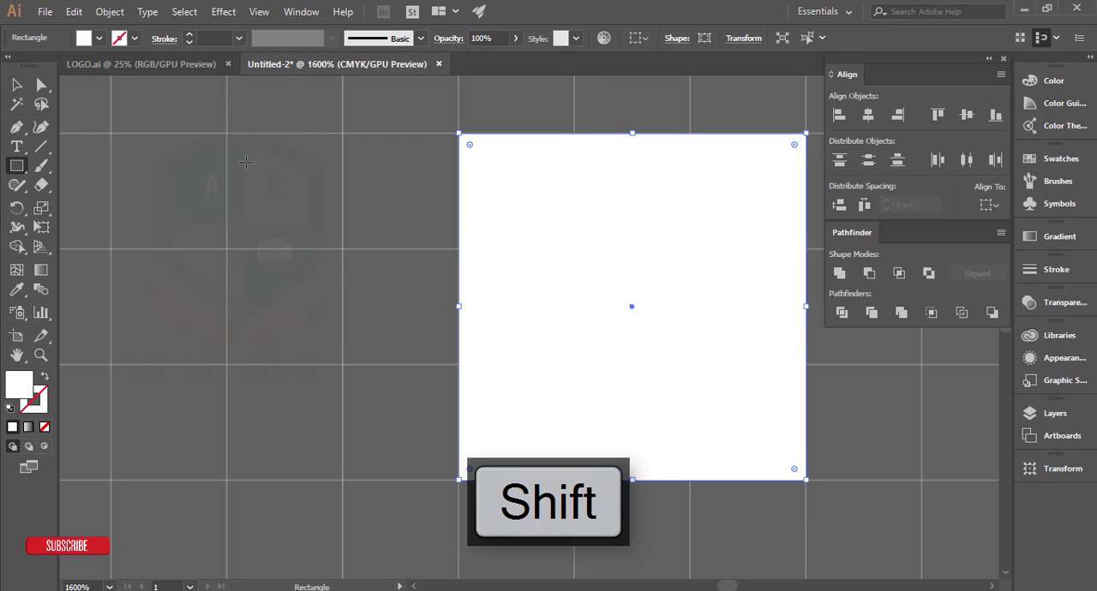
left_click_drag(280, 219, 408, 360)
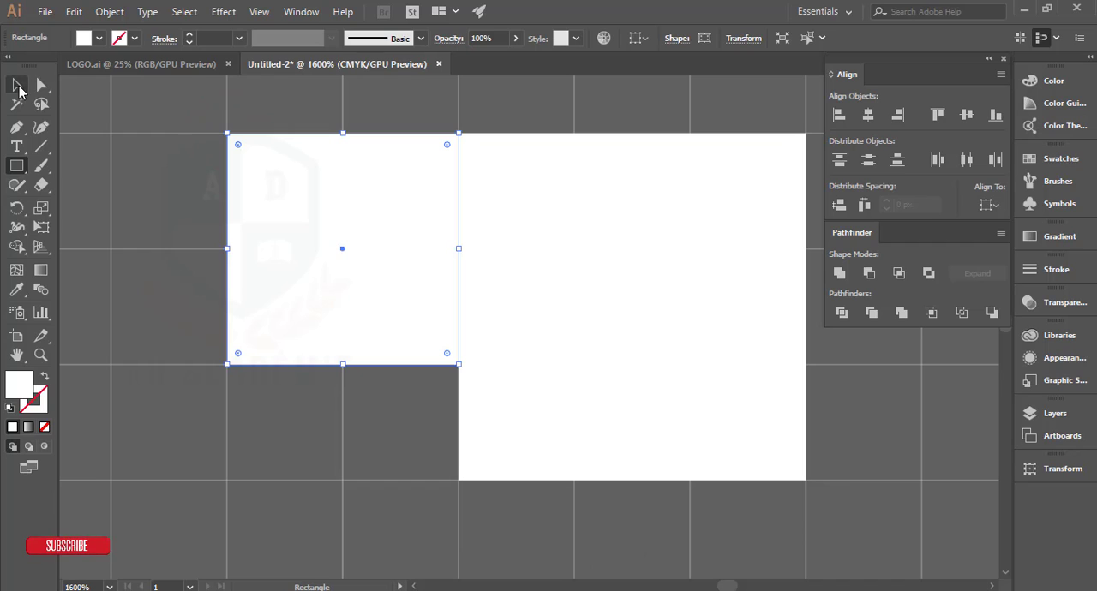
Step: Select both adjoining squares and merge them into a single shape with Pathfinder Unite
left_click(223, 102)
left_click_drag(318, 106, 648, 313)
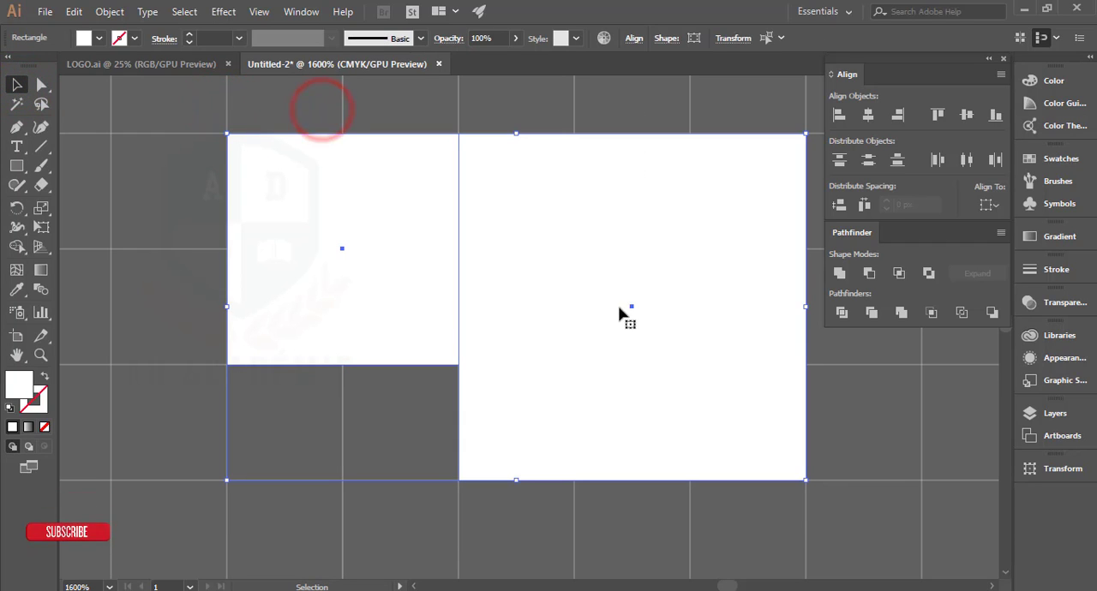
left_click(840, 273)
left_click(310, 14)
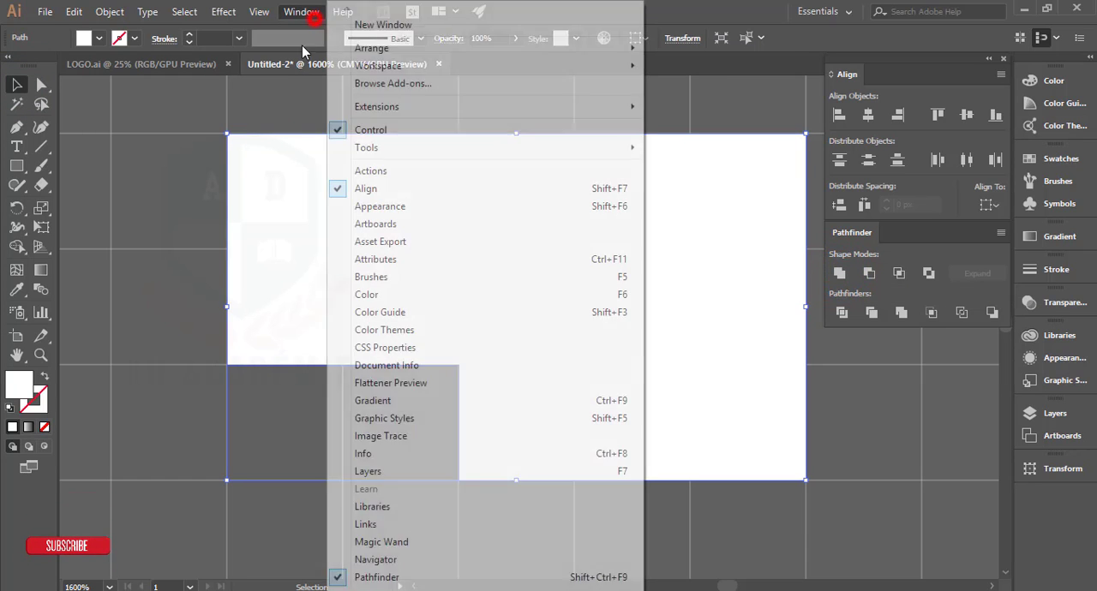
left_click(684, 12)
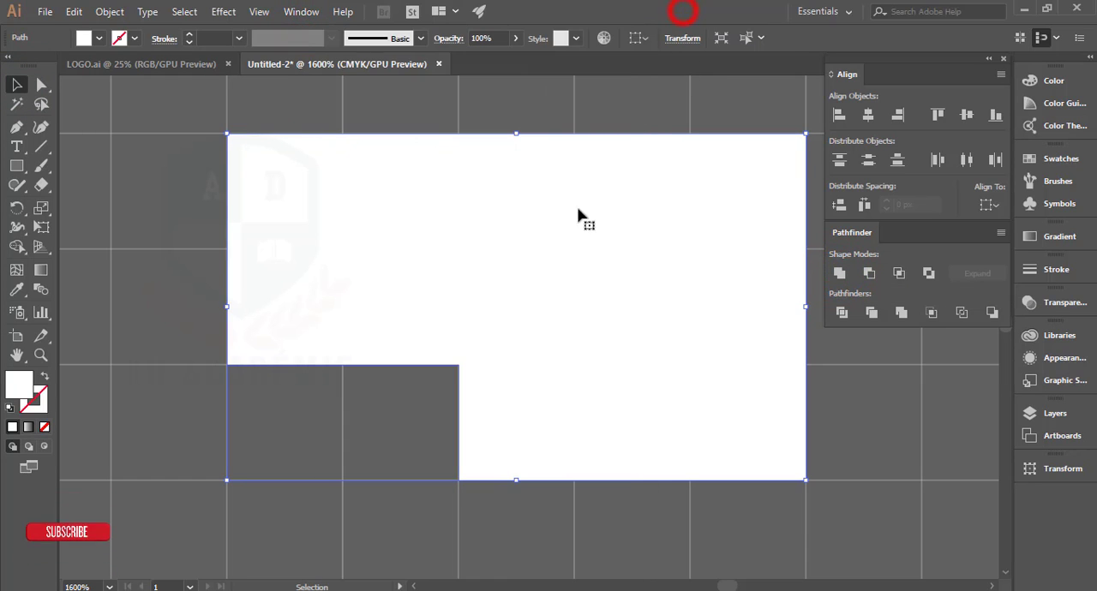
Step: Draw a vertical line segment through the merged white shape along its first interior grid line, extending past its top and bottom edges
left_click_drag(600, 269, 526, 291)
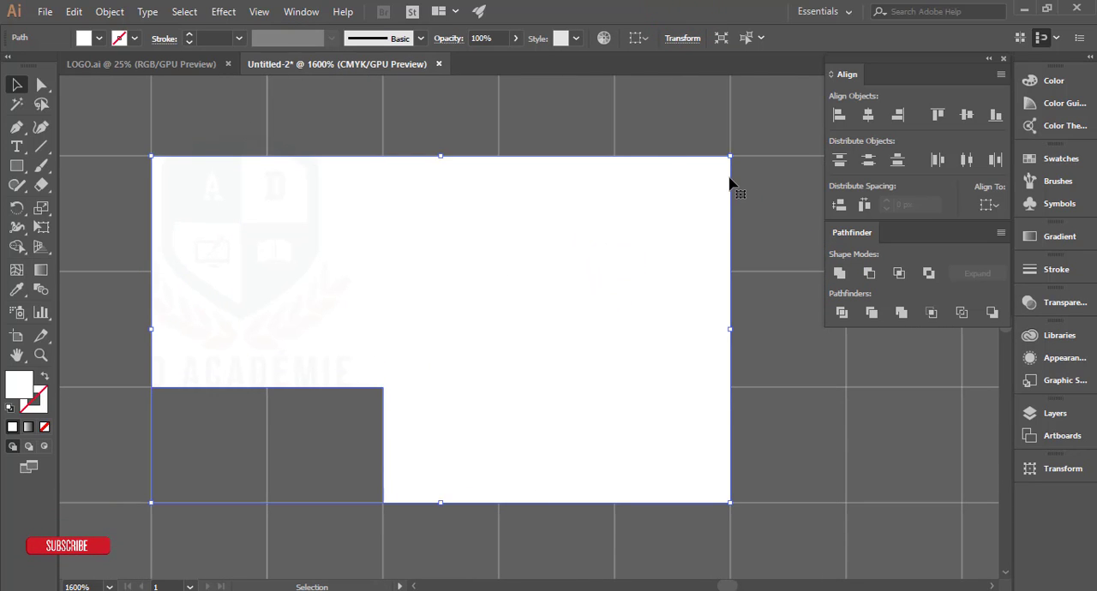
left_click(761, 184)
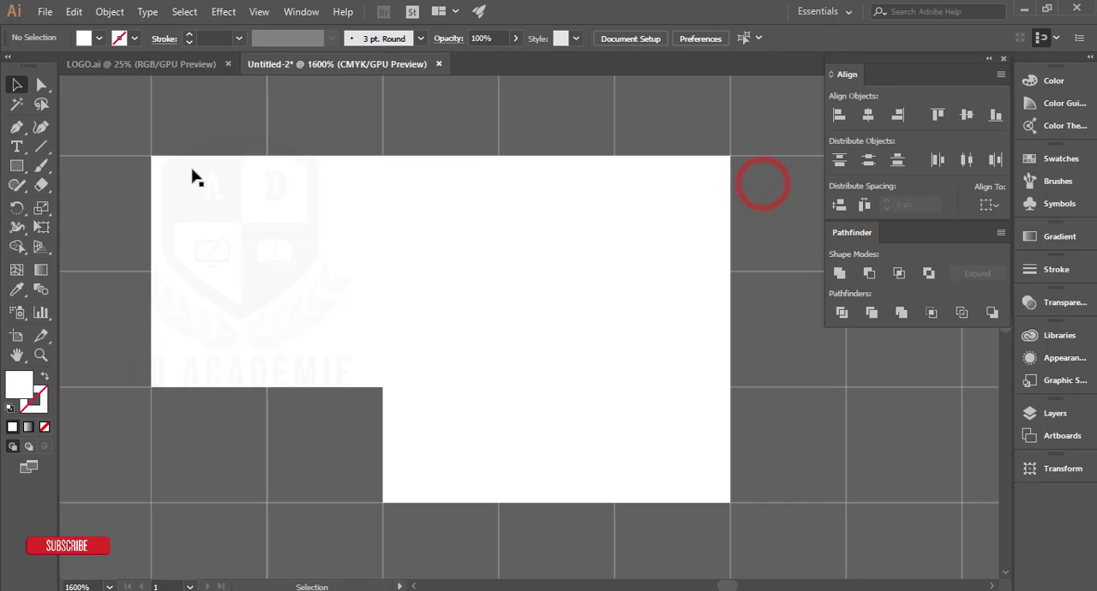
left_click_drag(41, 147, 99, 143)
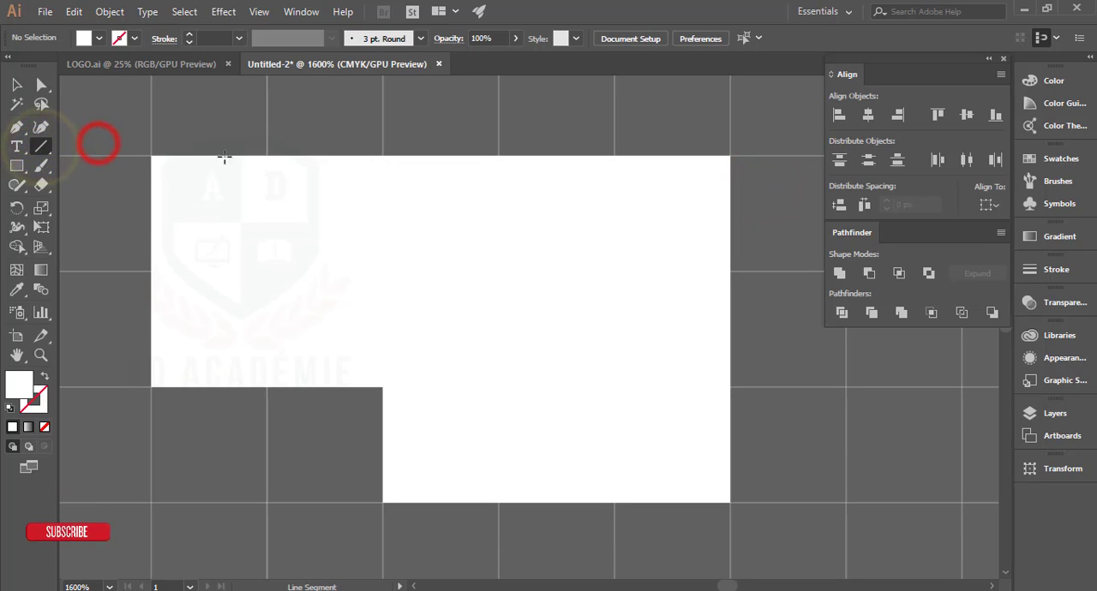
left_click_drag(252, 255, 257, 463)
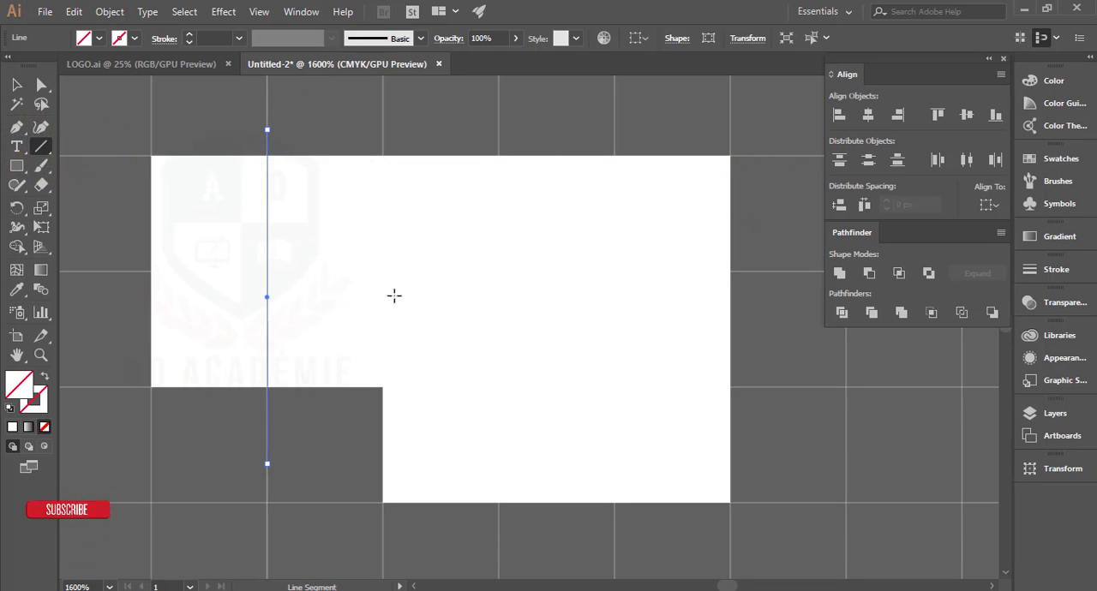
Step: Give the vertical line a black stroke with a weight of 0.01 pt
left_click(135, 38)
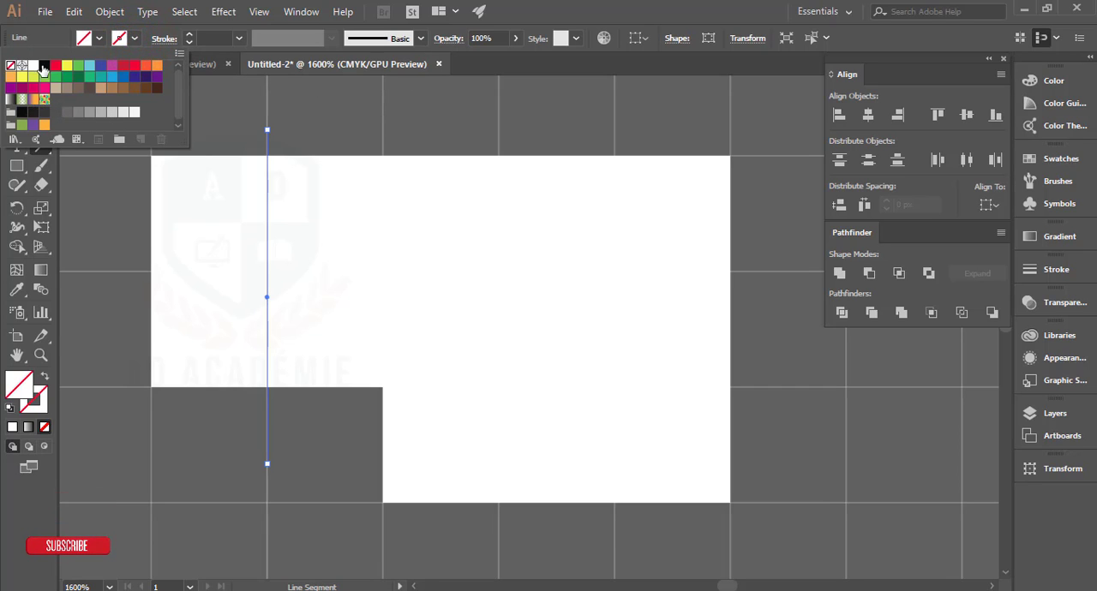
left_click(44, 66)
left_click(207, 37)
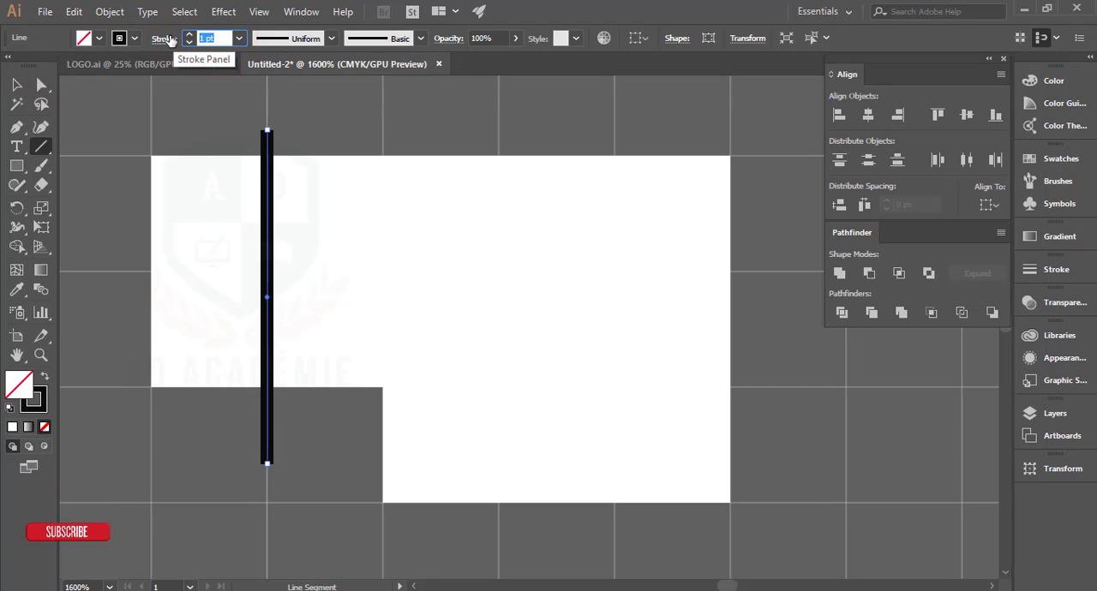
key("BackSpace")
key("Return")
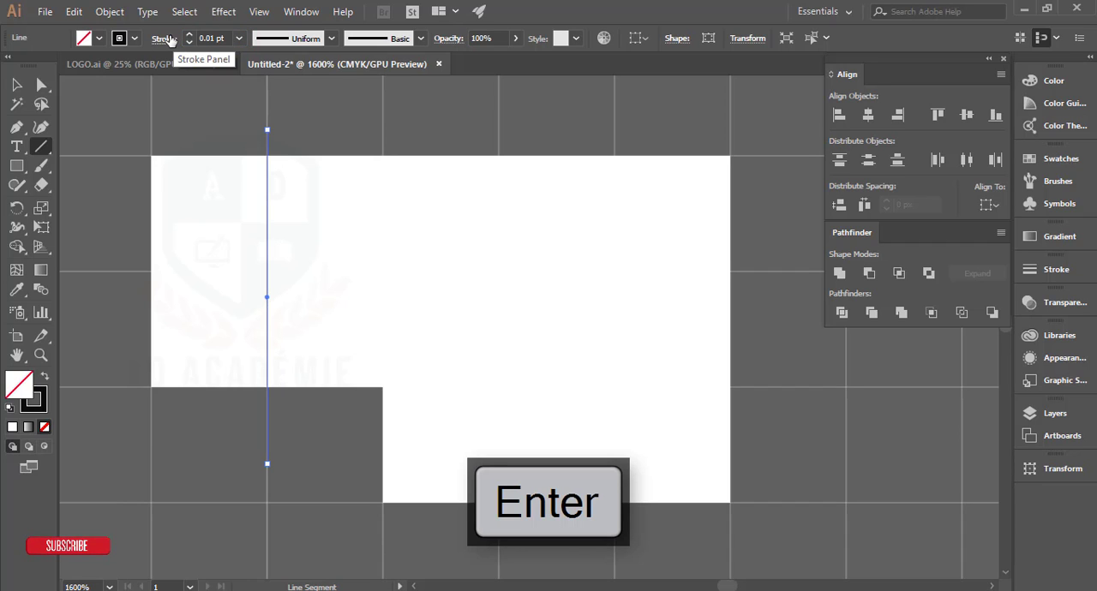
left_click(16, 84)
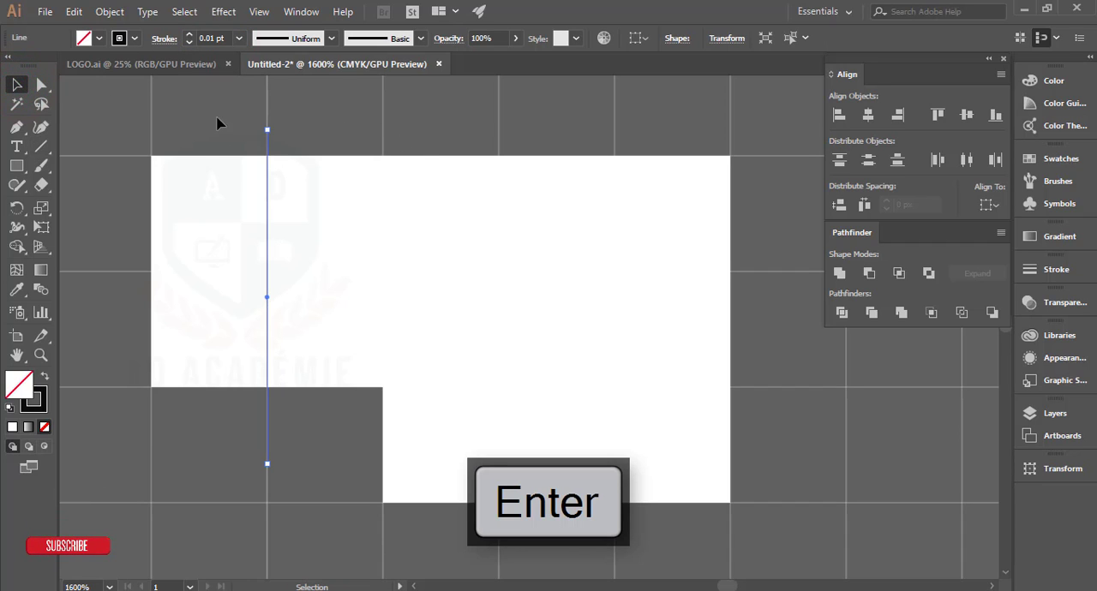
left_click(311, 125)
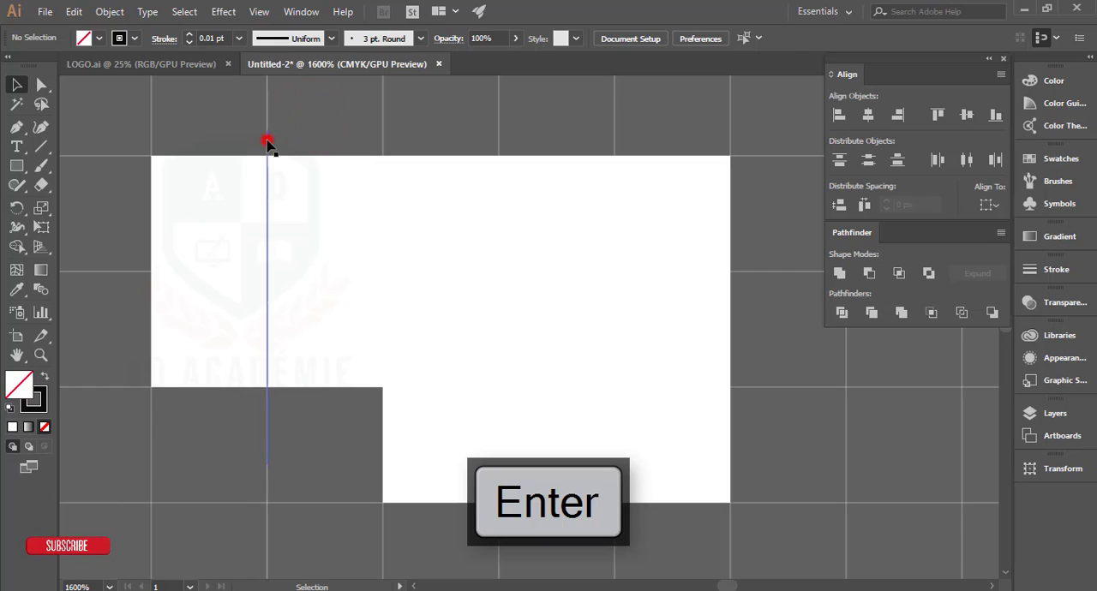
left_click(268, 140)
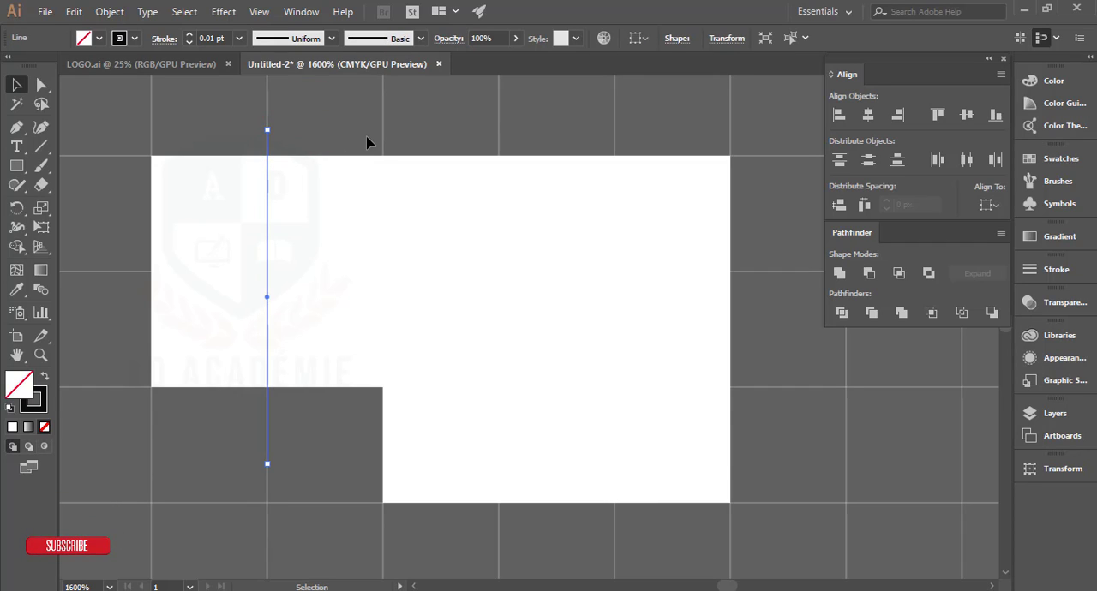
Step: Draw four more straight vertical lines along the remaining grid lines, including the shape's right edge, each extending past top and bottom
key("shift")
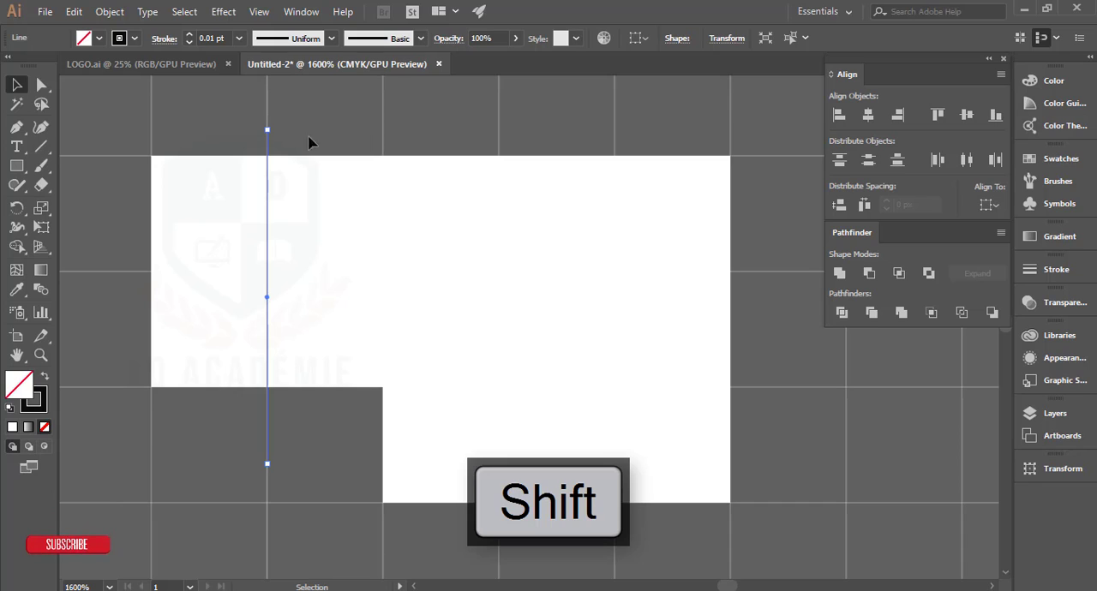
left_click(44, 151)
left_click_drag(383, 120, 398, 529)
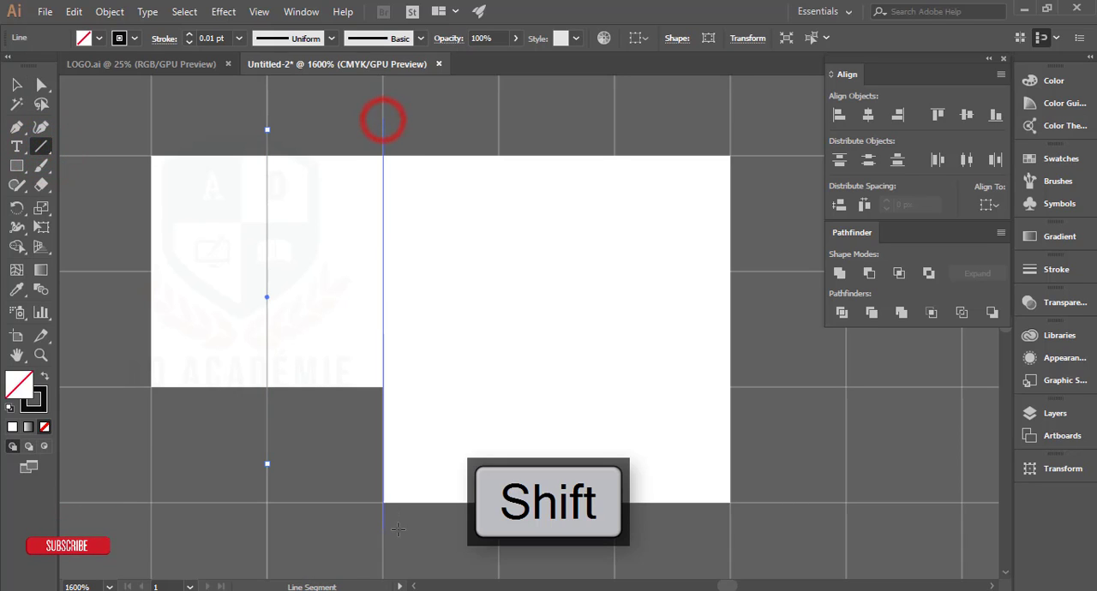
left_click_drag(498, 115, 499, 528)
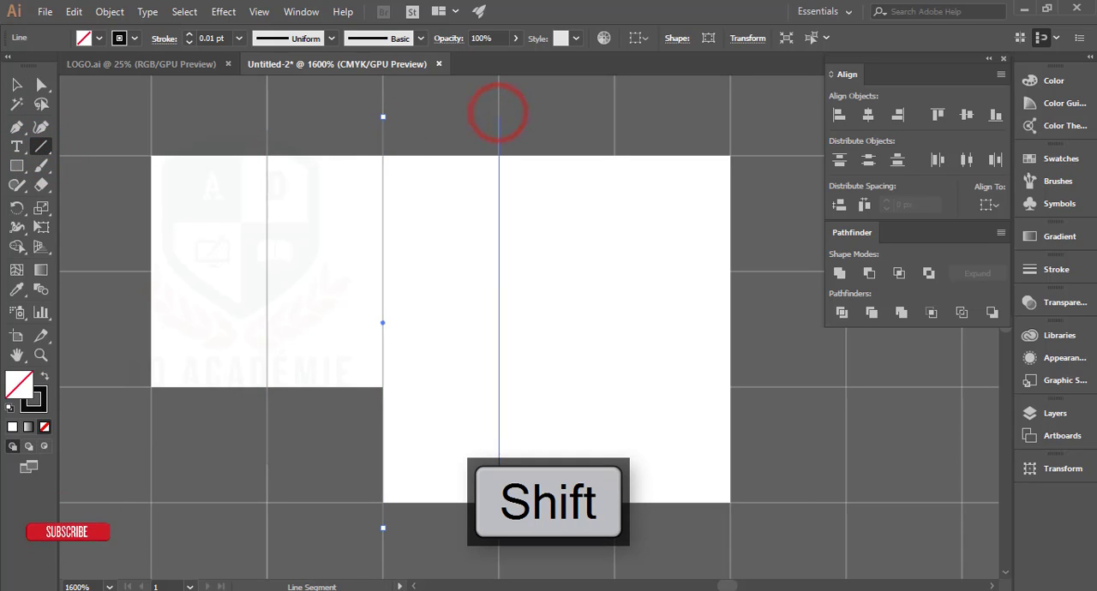
left_click_drag(614, 117, 614, 528)
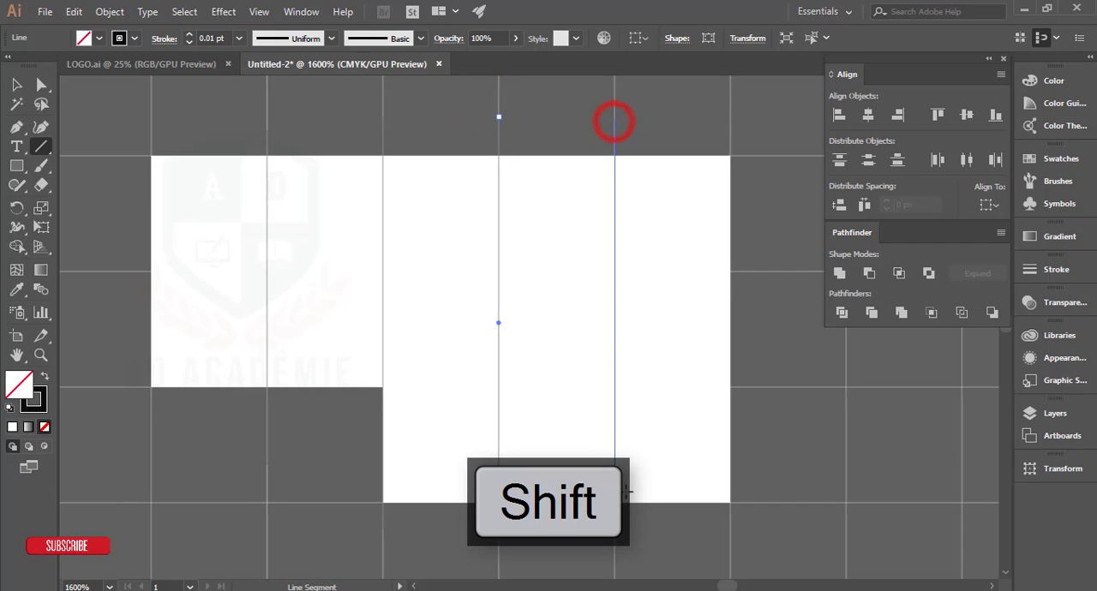
left_click_drag(727, 127, 729, 358)
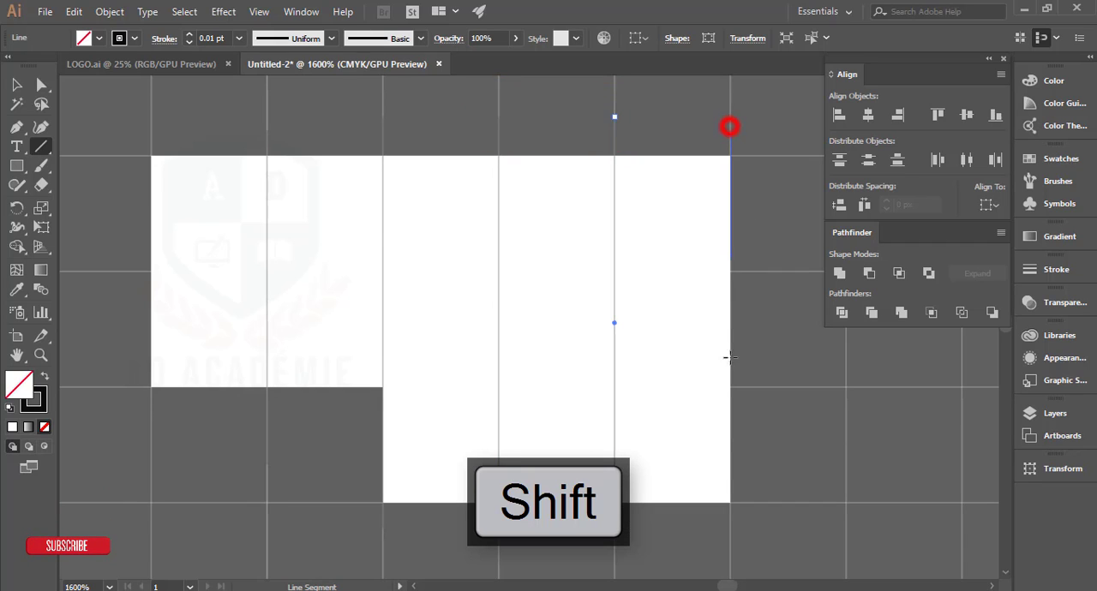
left_click_drag(734, 543, 734, 541)
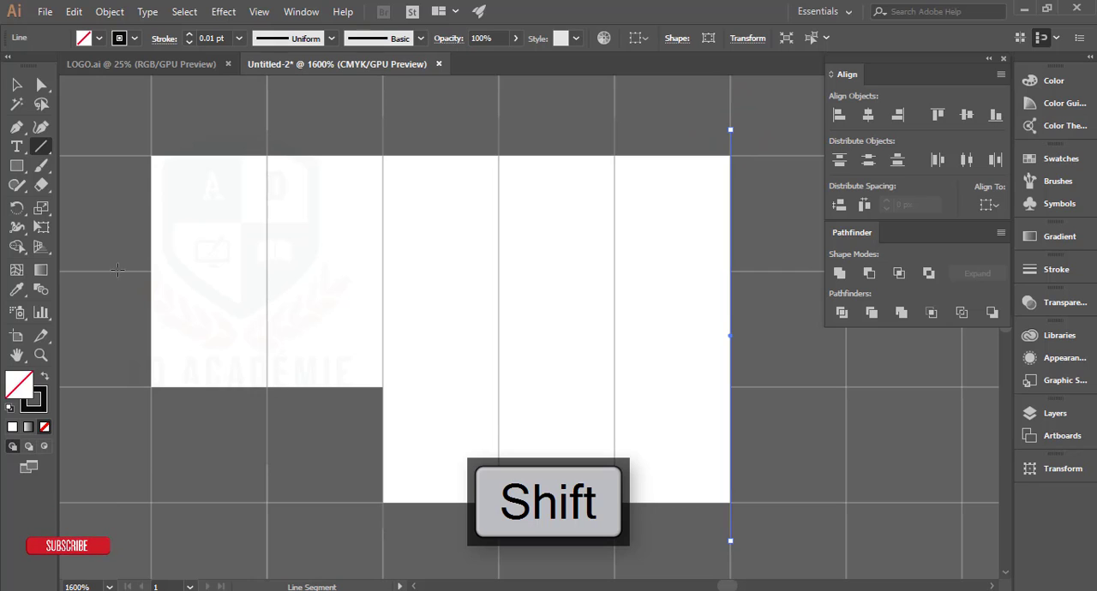
Step: Draw two horizontal lines across the shape along its interior grid lines and hide the document grid
left_click_drag(471, 288, 795, 272)
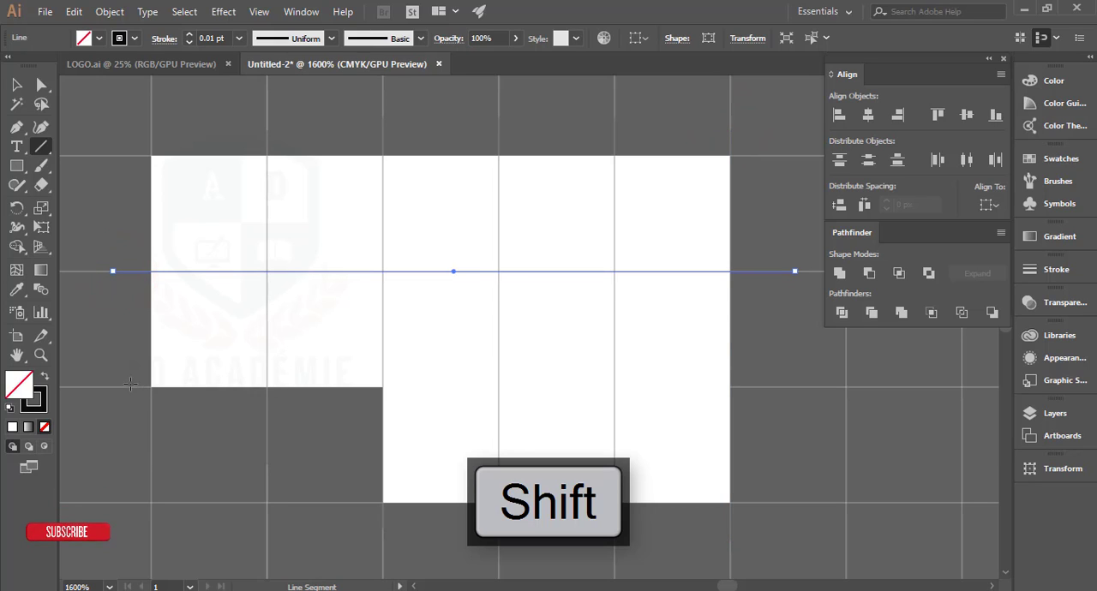
mouse_move(128, 386)
left_mouse_down()
mouse_move(288, 404)
mouse_move(780, 417)
mouse_move(782, 393)
left_mouse_up()
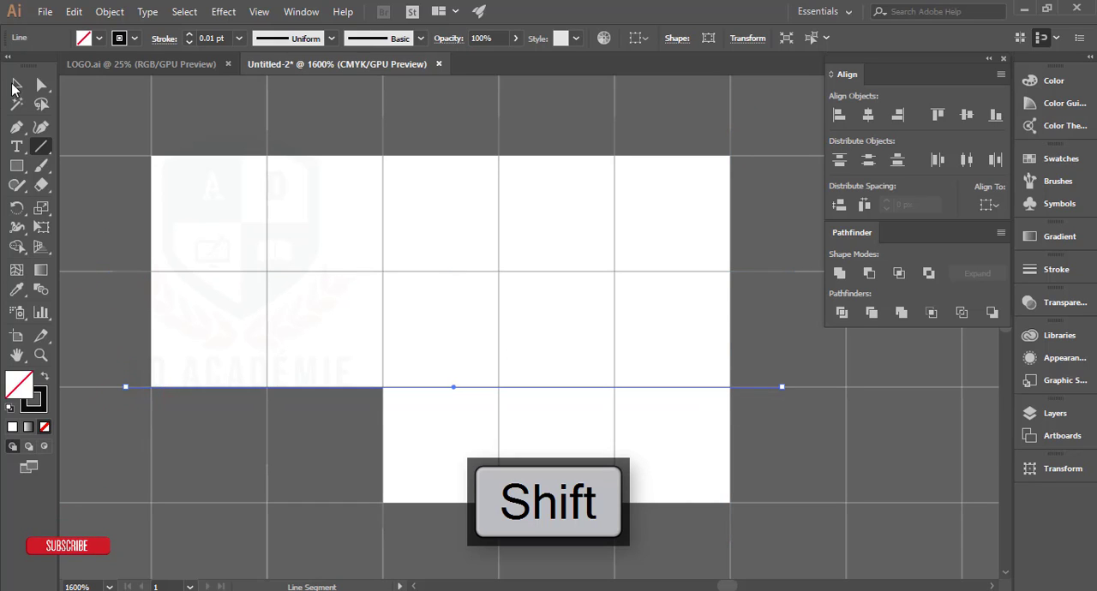
left_click(13, 86)
left_click(160, 103)
key("ctrl+minus")
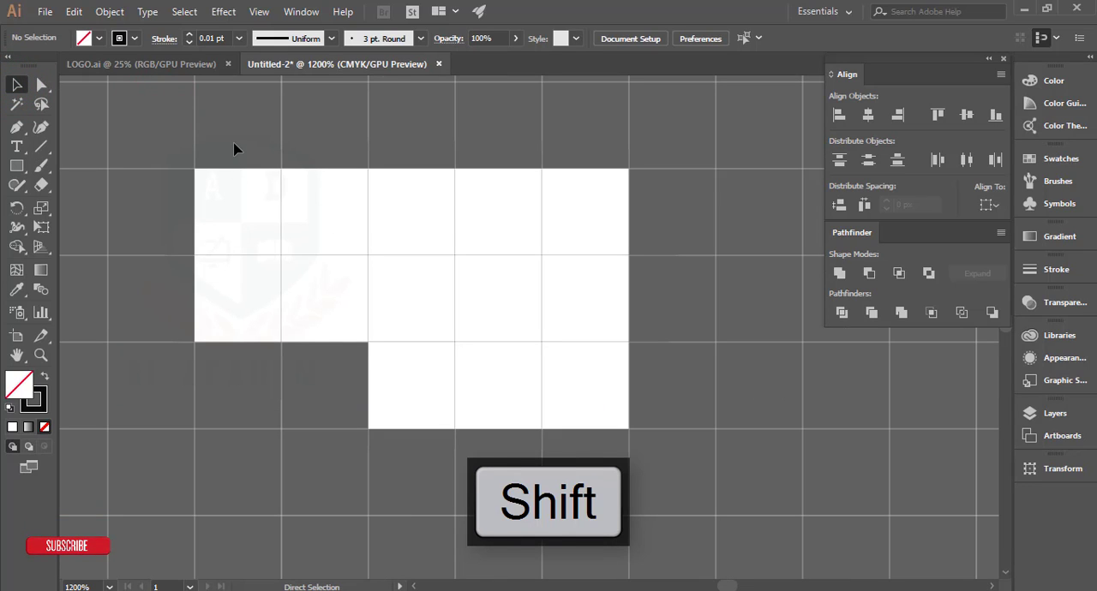
key("ctrl+apostrophe")
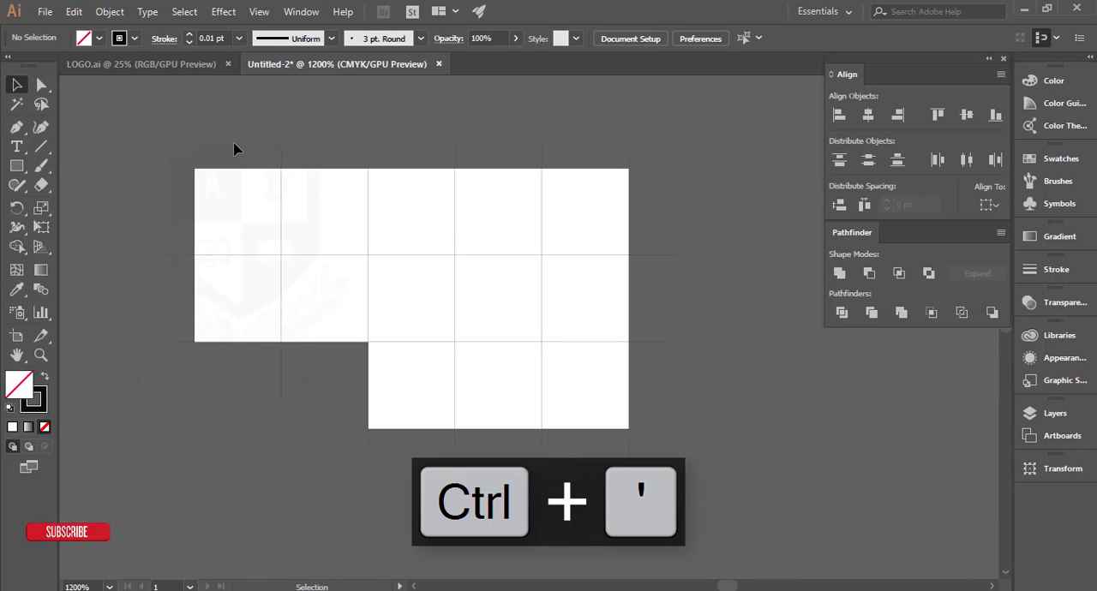
Step: Select the shape with all its lines, split it into cells with Pathfinder Divide, and ungroup the pieces
left_click_drag(709, 499, 711, 497)
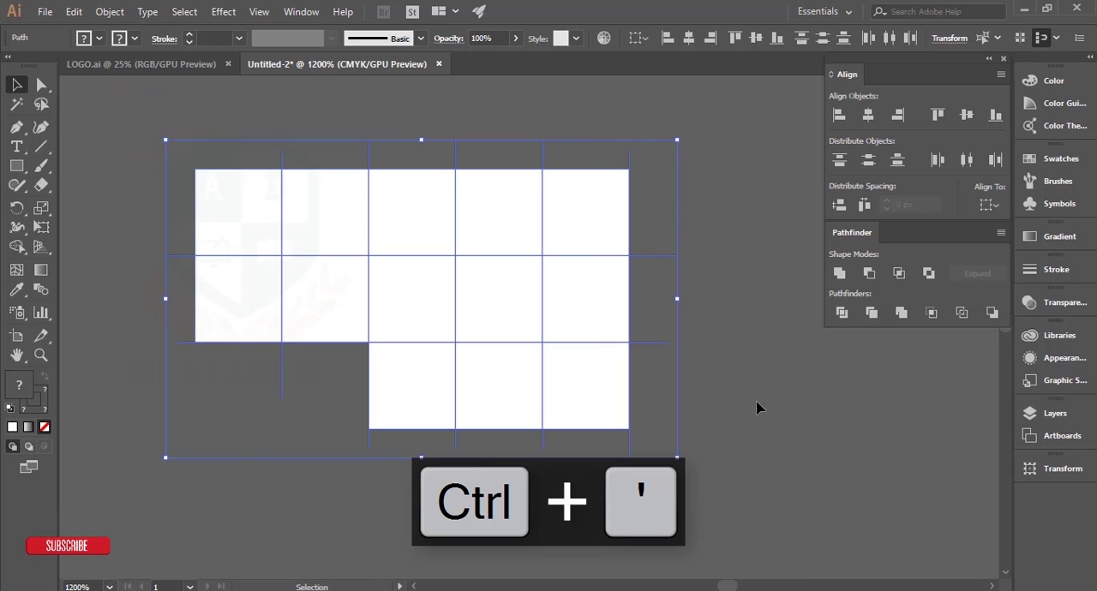
left_click(842, 313)
right_click(549, 246)
left_click(598, 362)
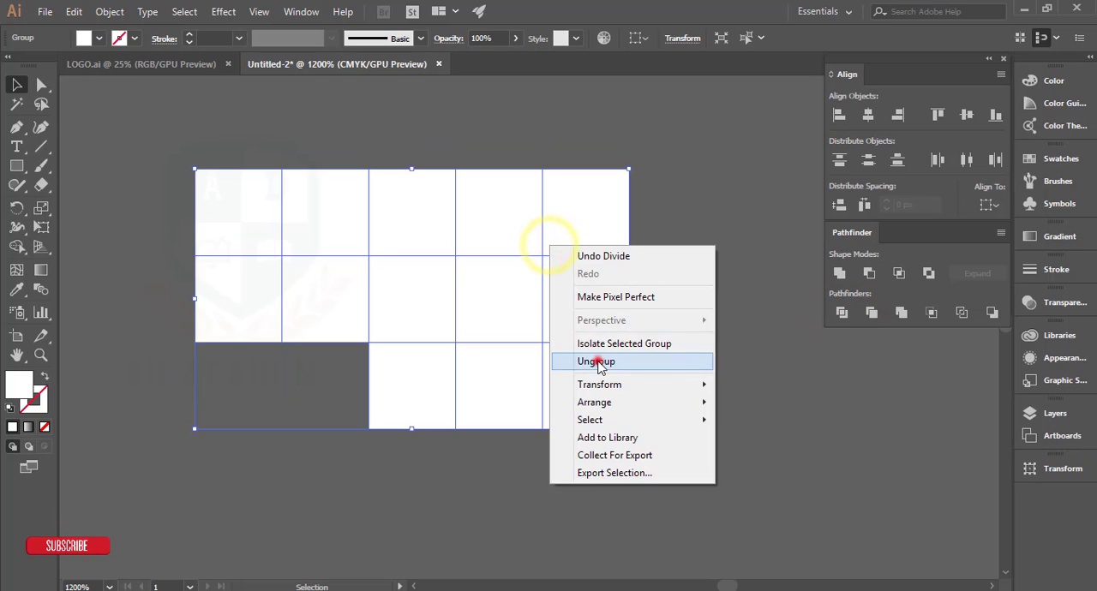
left_click(680, 337)
Step: Delete the leftmost square of the second row and switch the document to Outline view
left_click(265, 315)
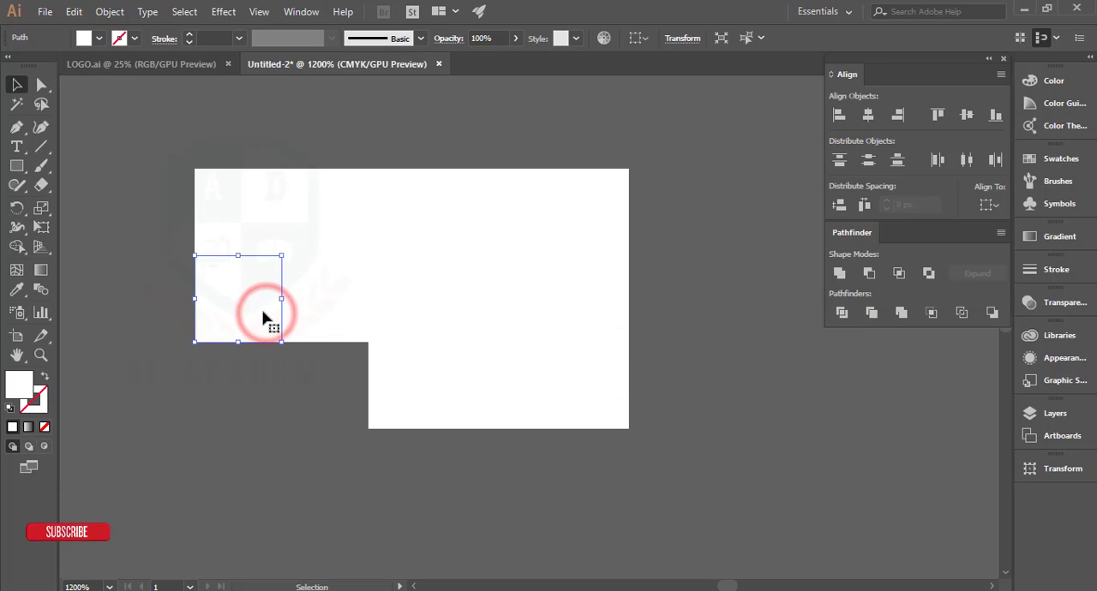
key("Delete")
scroll(524, 200, "up", 2)
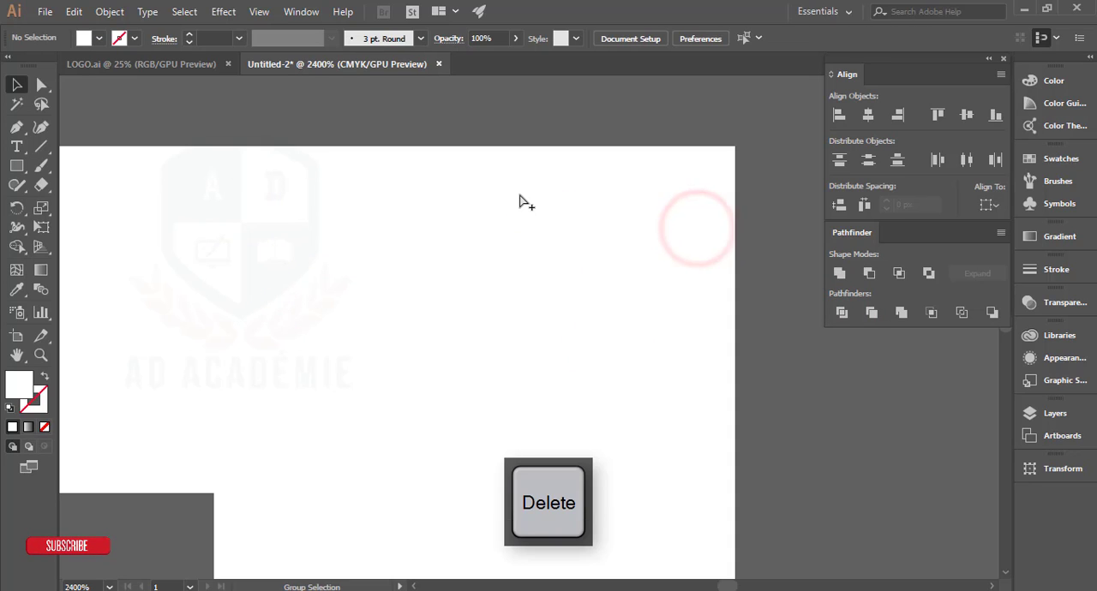
key("ctrl+y")
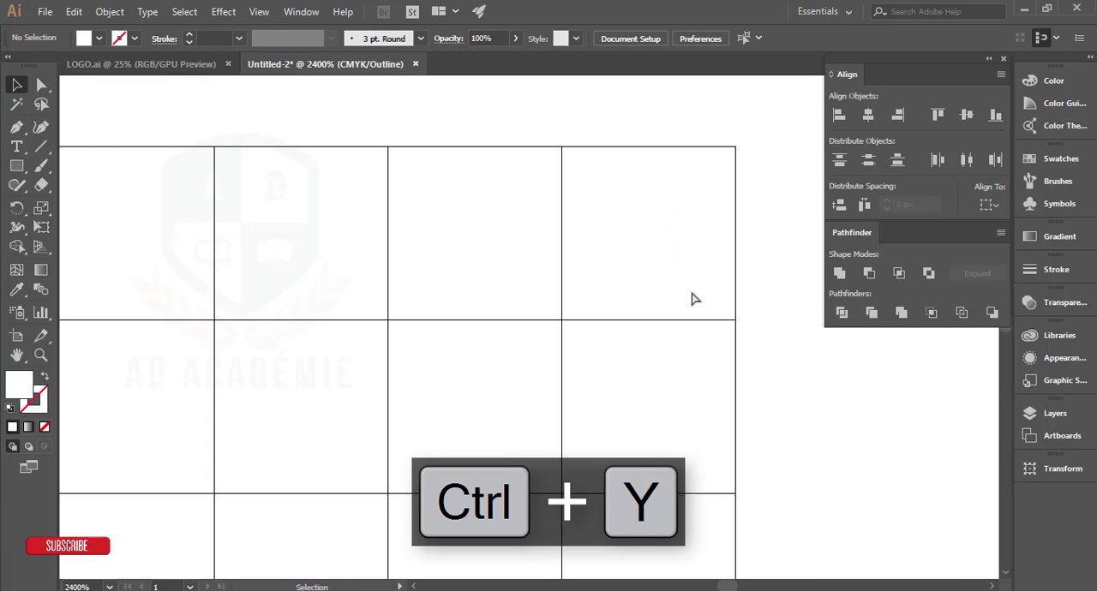
Step: Draw 45-degree diagonals from upper-left to lower-right corner across the fourth-column cells of the top and bottom rows
scroll(695, 299, "down", 3)
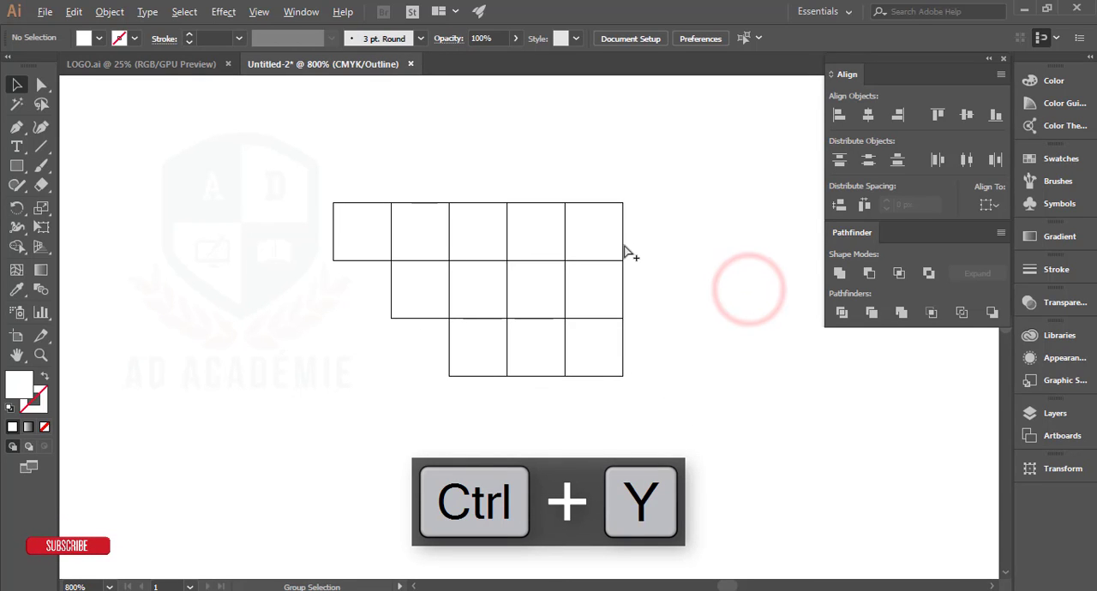
scroll(632, 249, "up", 1)
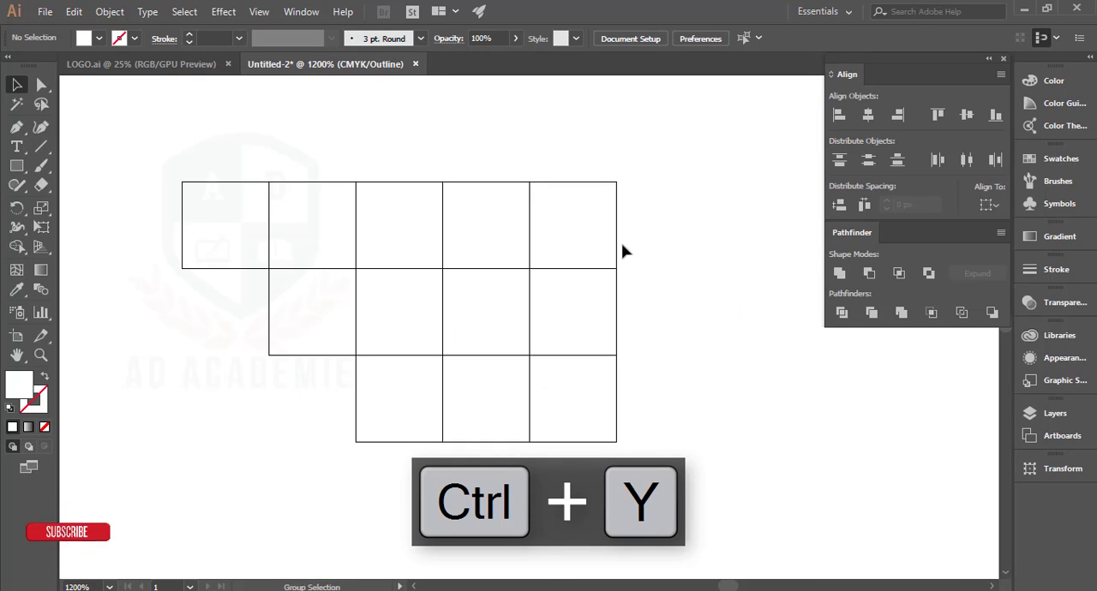
scroll(625, 249, "up", 1)
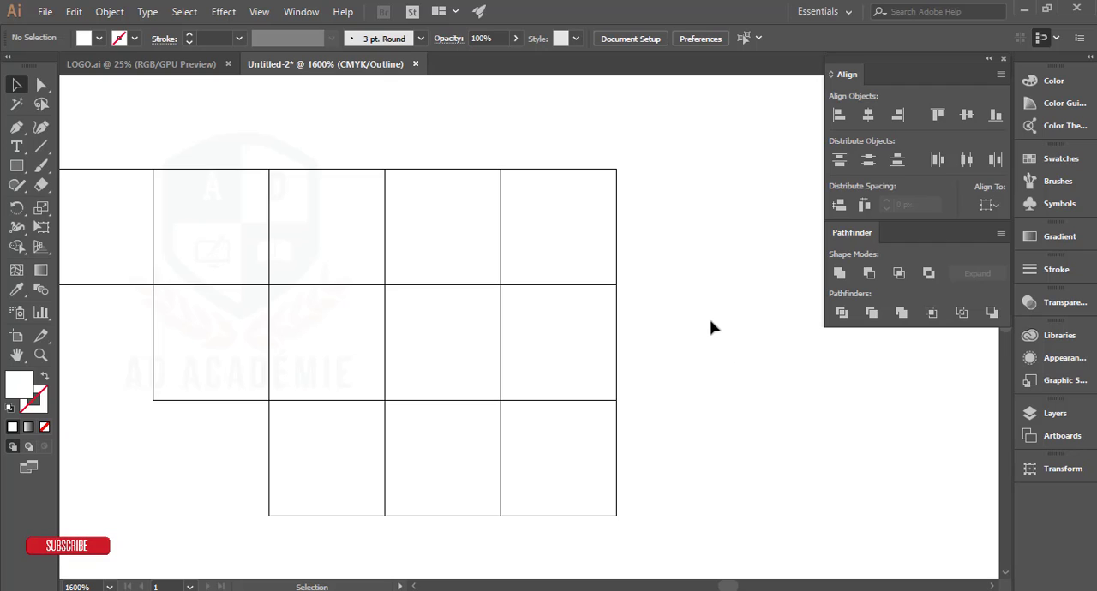
scroll(470, 204, "up", 1)
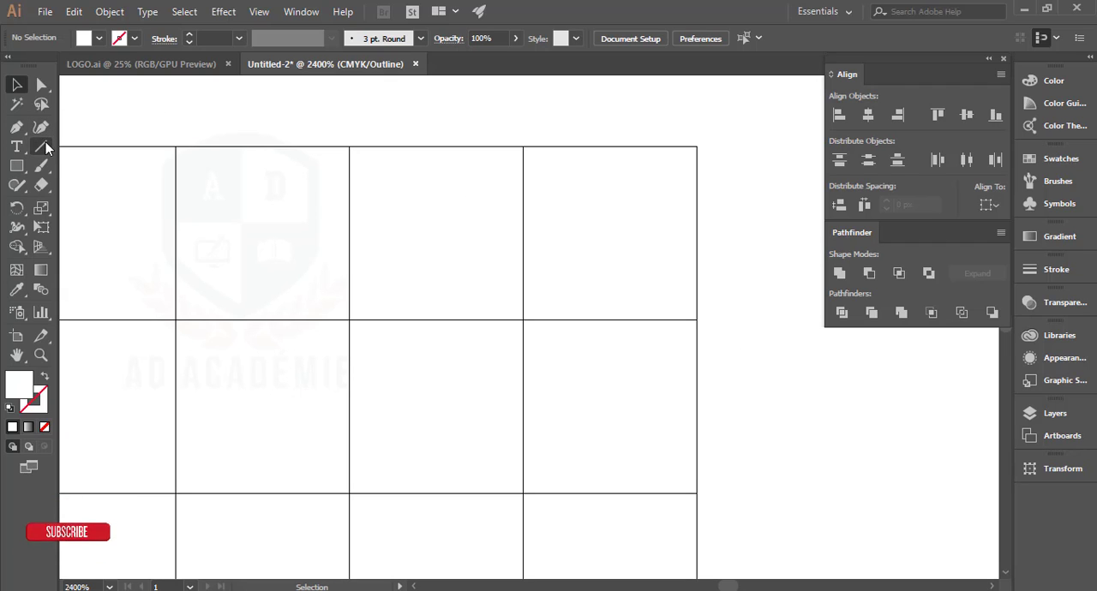
key("shift")
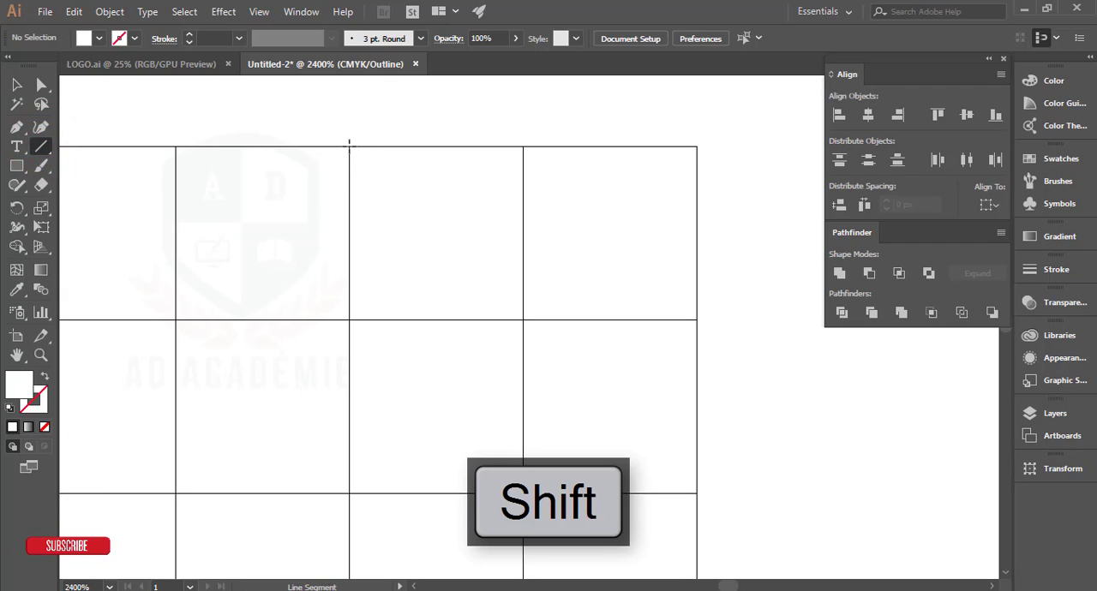
left_click_drag(349, 146, 524, 319)
left_click_drag(597, 385, 543, 214)
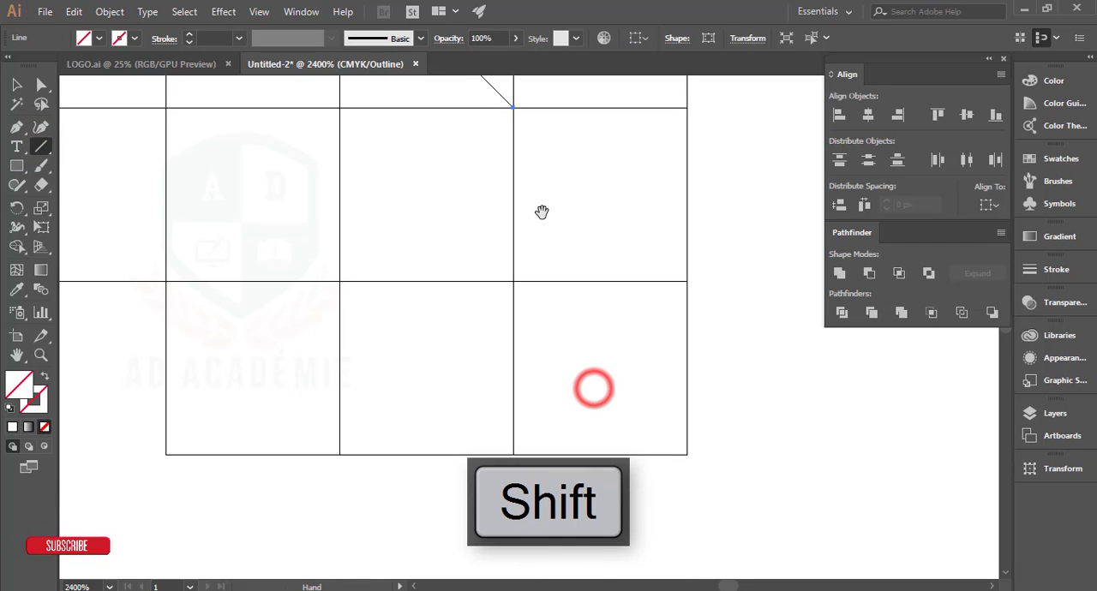
left_click_drag(339, 281, 513, 454)
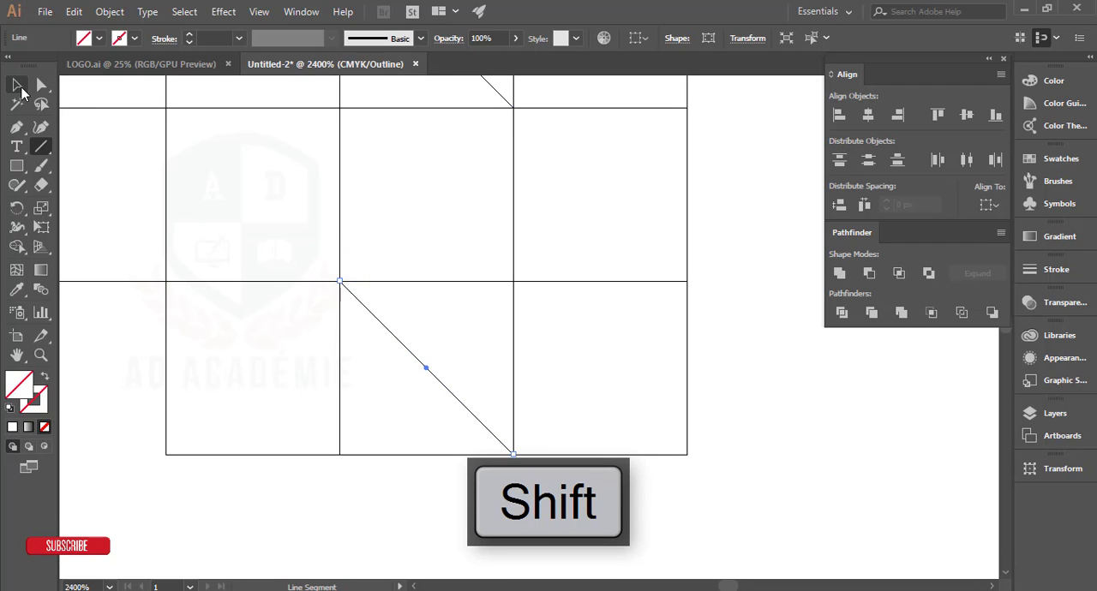
Step: Select both diagonals together with the cells they cross and split those cells with Pathfinder Divide
left_click(18, 86)
left_click_drag(443, 484, 451, 351)
scroll(466, 463, "up", 3)
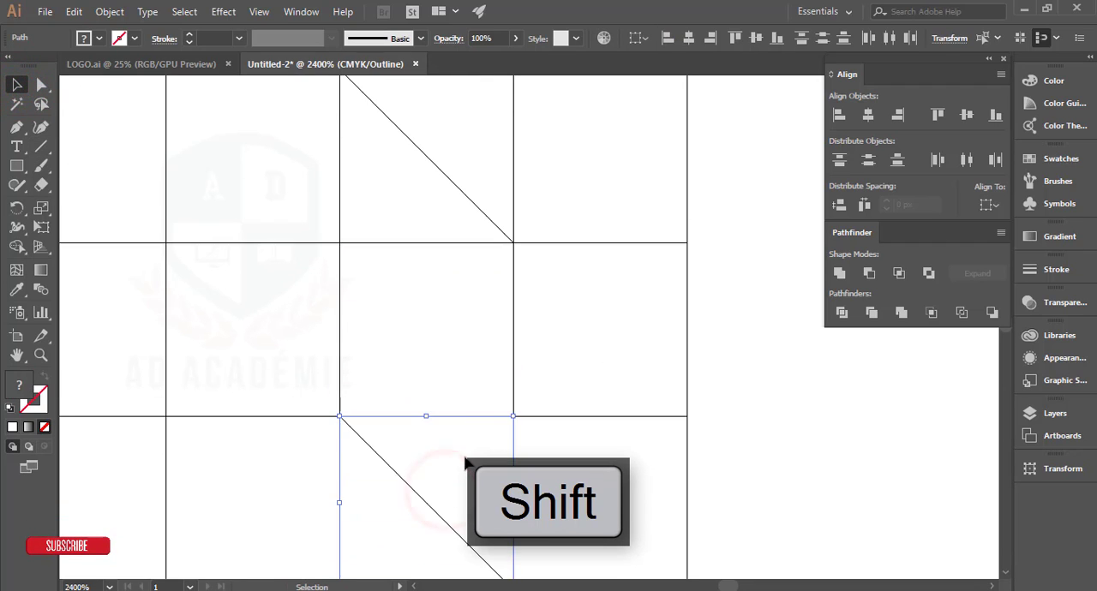
scroll(467, 422, "up", 2)
left_click_drag(435, 117, 521, 279)
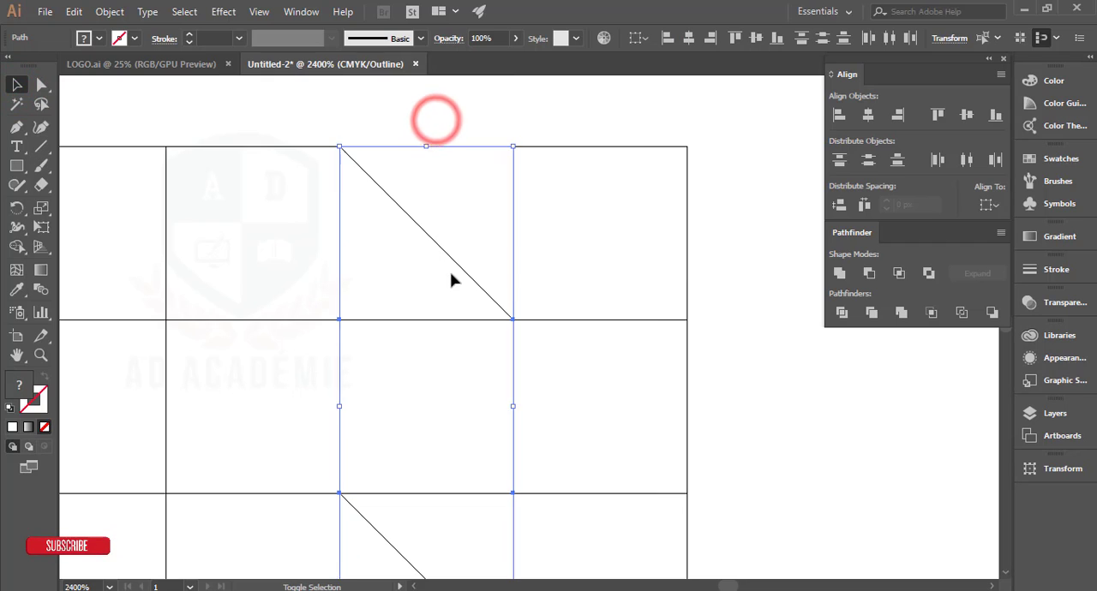
left_click(844, 315)
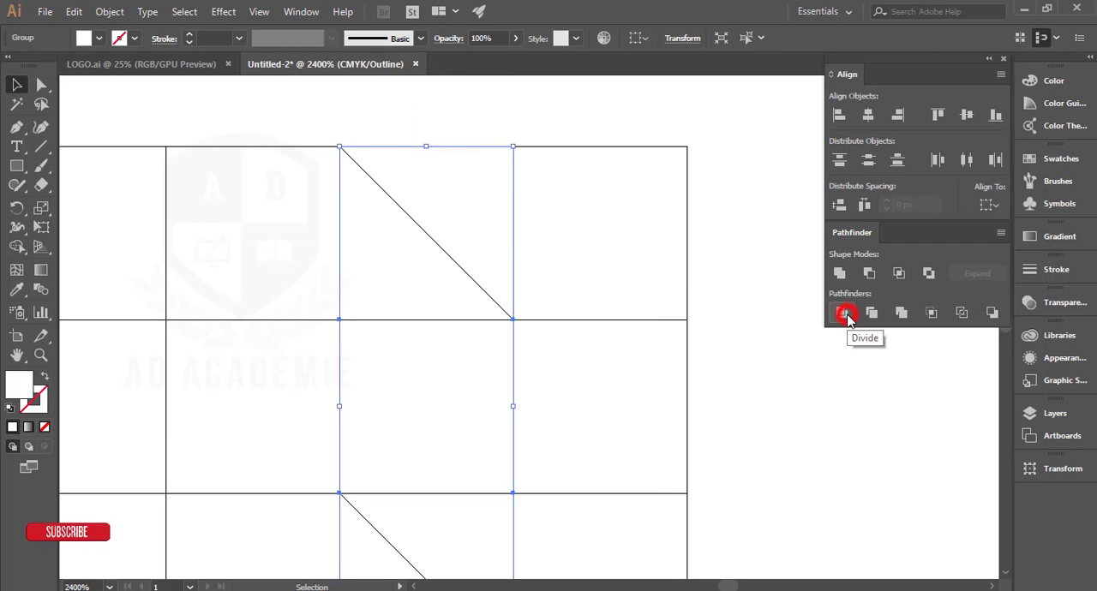
Step: Ungroup the divided pieces and delete the top row's upper-right triangle and the bottom row's lower-left triangle in the fourth column
right_click(397, 220)
left_click(420, 331)
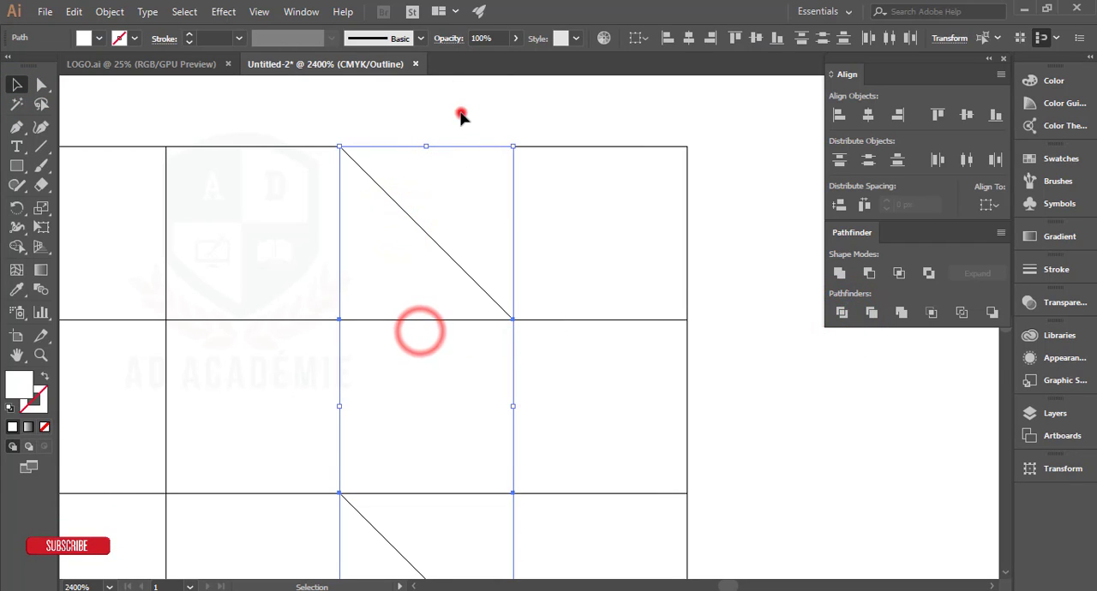
left_click_drag(460, 113, 472, 171)
key("Delete")
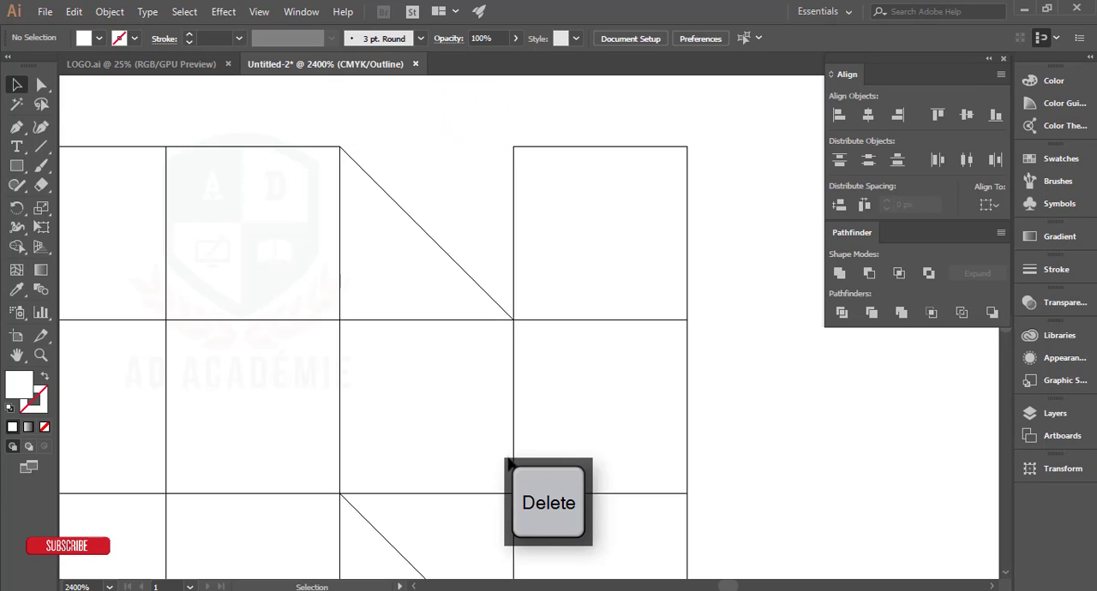
scroll(512, 461, "down", 1)
left_click_drag(421, 485, 411, 424)
key("Delete")
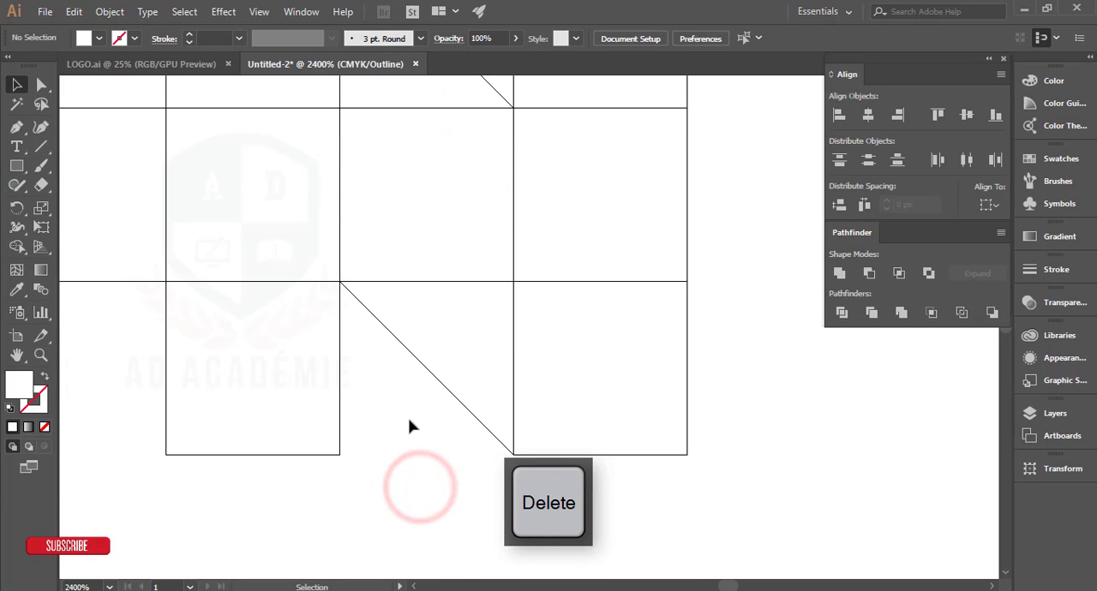
Step: Switch back to Preview view, select all remaining cells of the shape, and group them
key("ctrl+y")
scroll(433, 461, "down", 3)
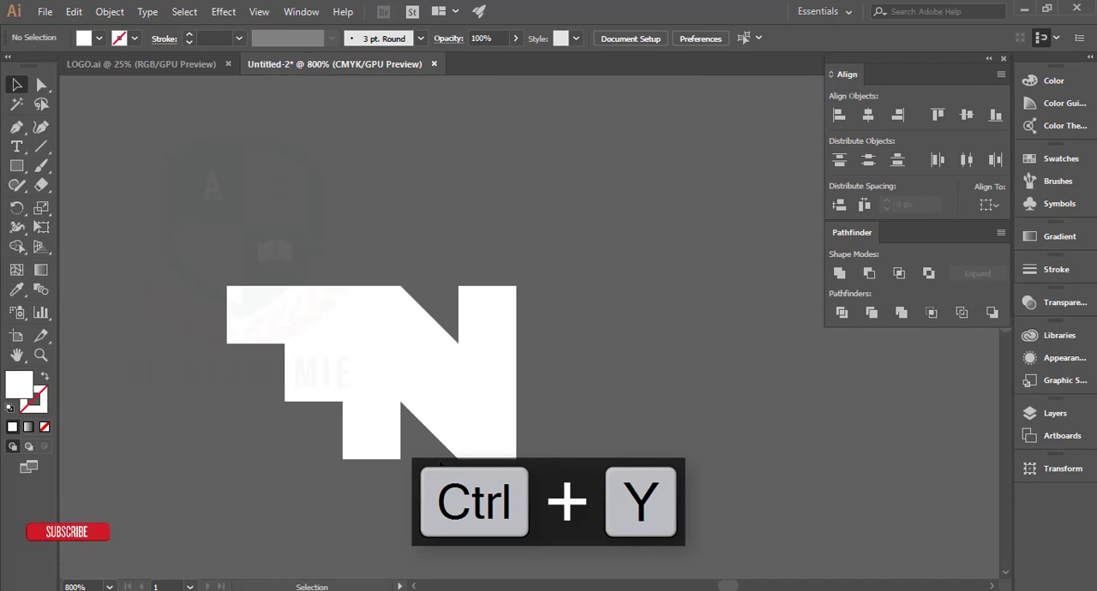
left_click_drag(441, 463, 525, 384)
left_click_drag(230, 159, 808, 539)
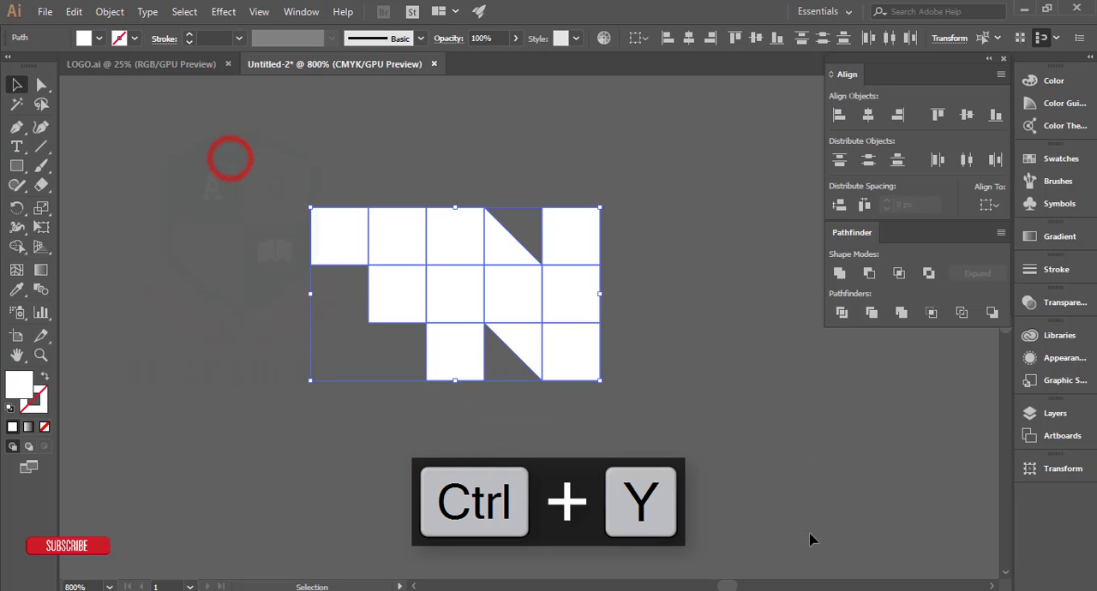
key("ctrl+g")
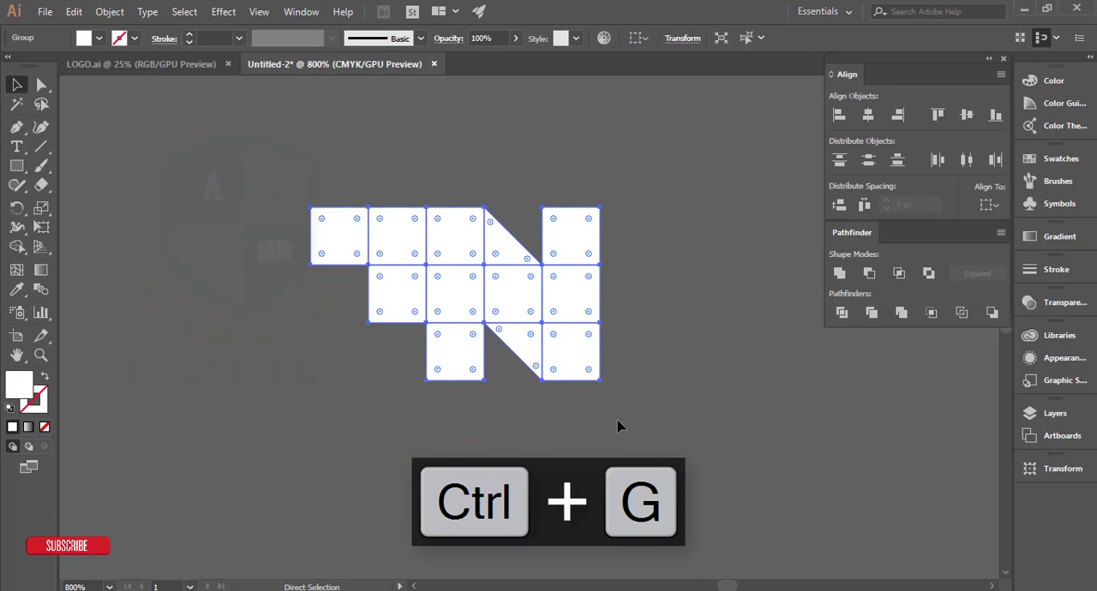
Step: Scale the small cell group up proportionally and move it onto the artboard
scroll(618, 421, "down", 7)
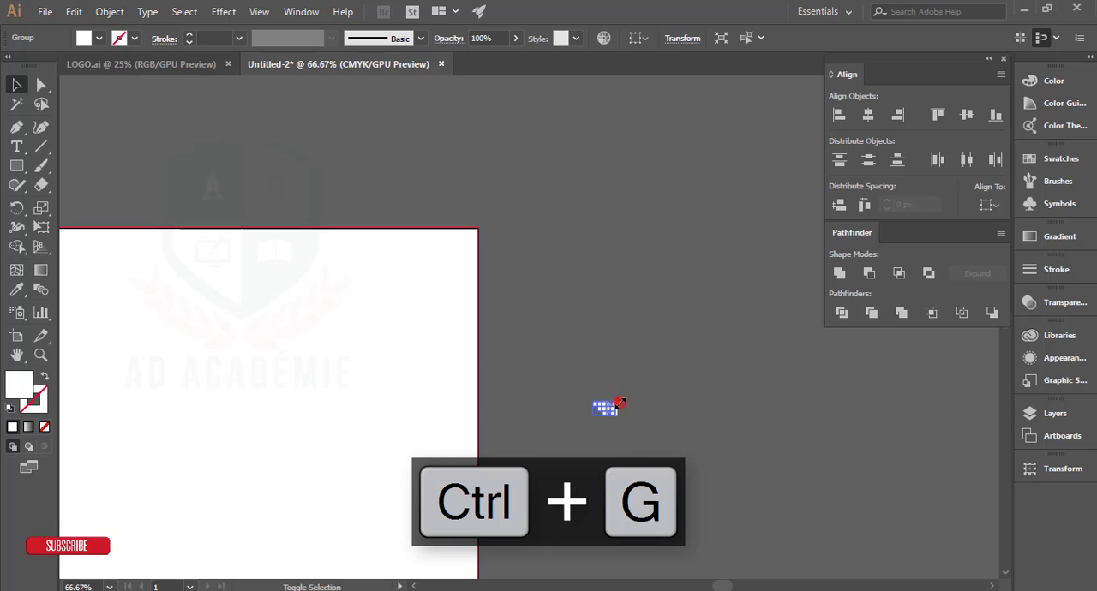
left_click_drag(620, 402, 820, 55)
left_click_drag(675, 428, 800, 172)
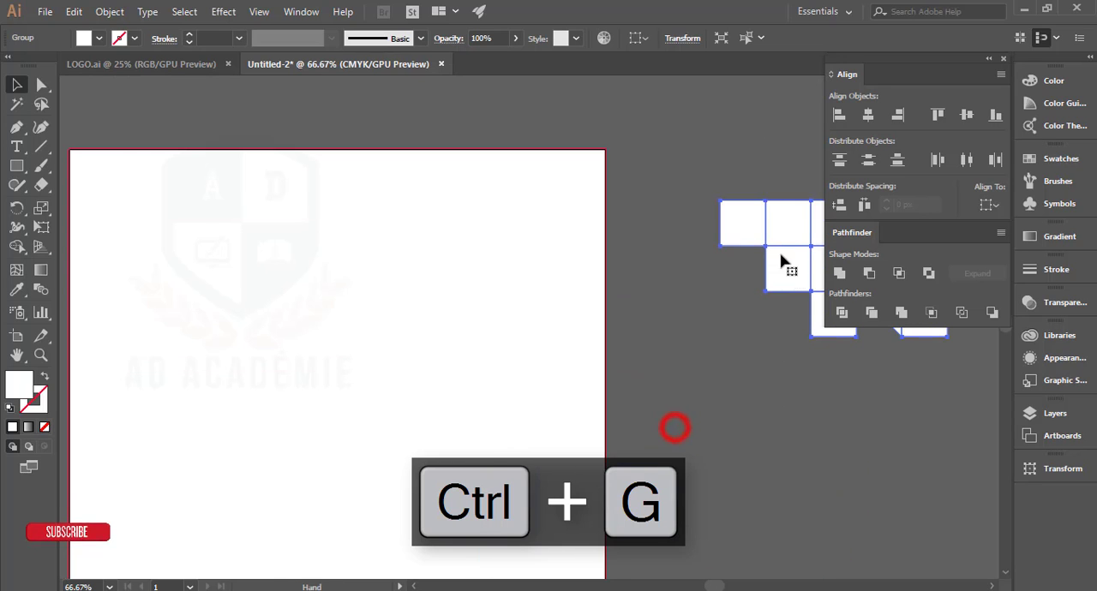
left_click_drag(788, 267, 191, 429)
left_click_drag(414, 432, 729, 320)
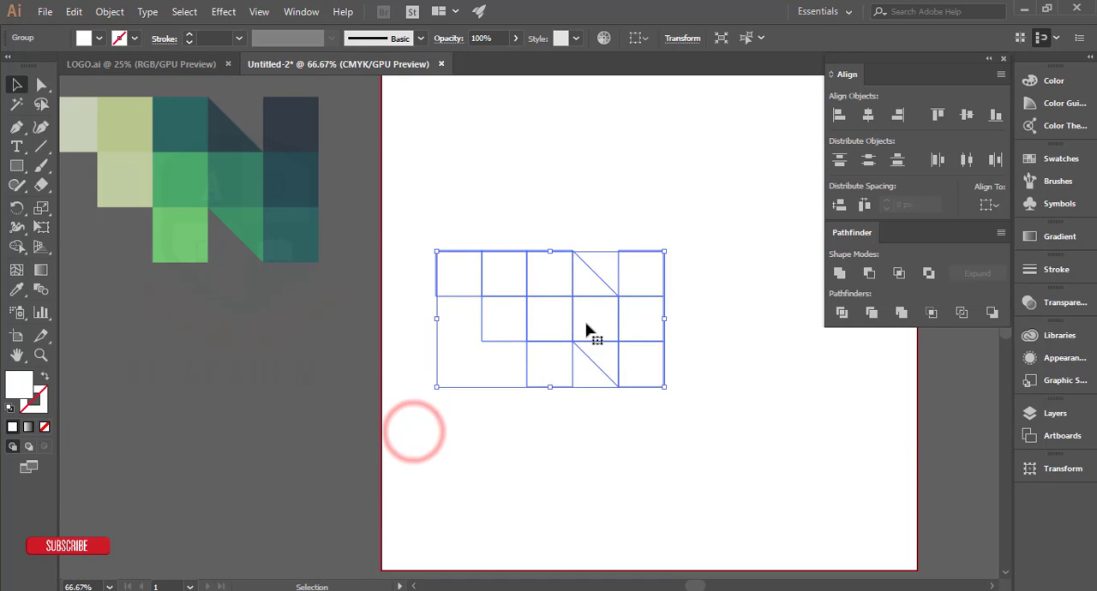
Step: Move the white group directly below the coloured reference logo and enlarge it to nearly the same size
left_click_drag(588, 332, 230, 422)
left_click_drag(337, 460, 487, 414)
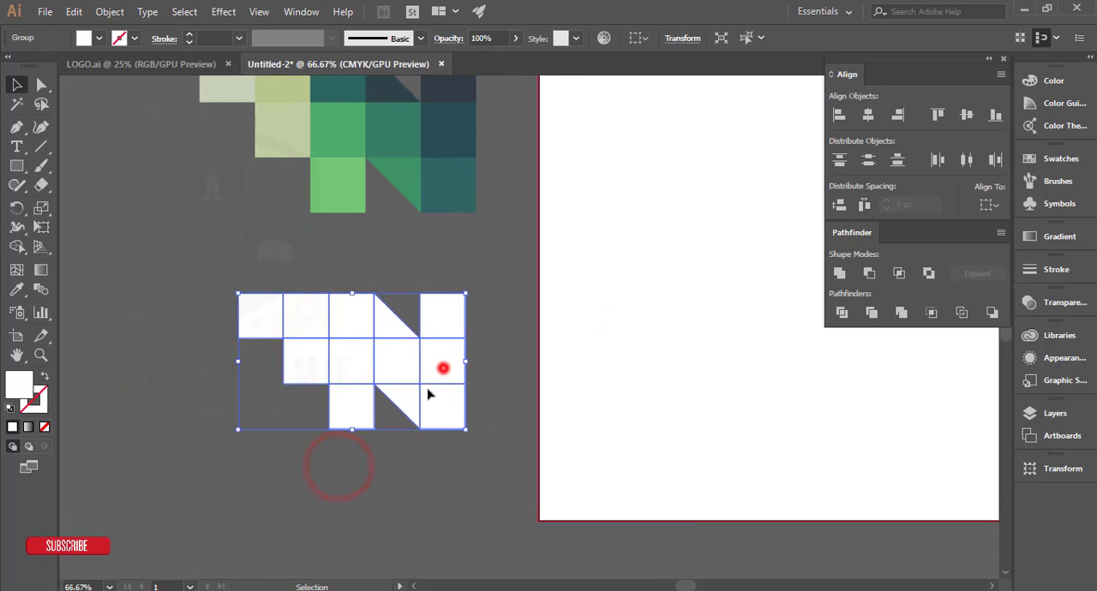
left_click_drag(443, 369, 422, 398)
left_click_drag(447, 456, 486, 484)
left_click(500, 391)
left_click_drag(431, 264, 420, 279)
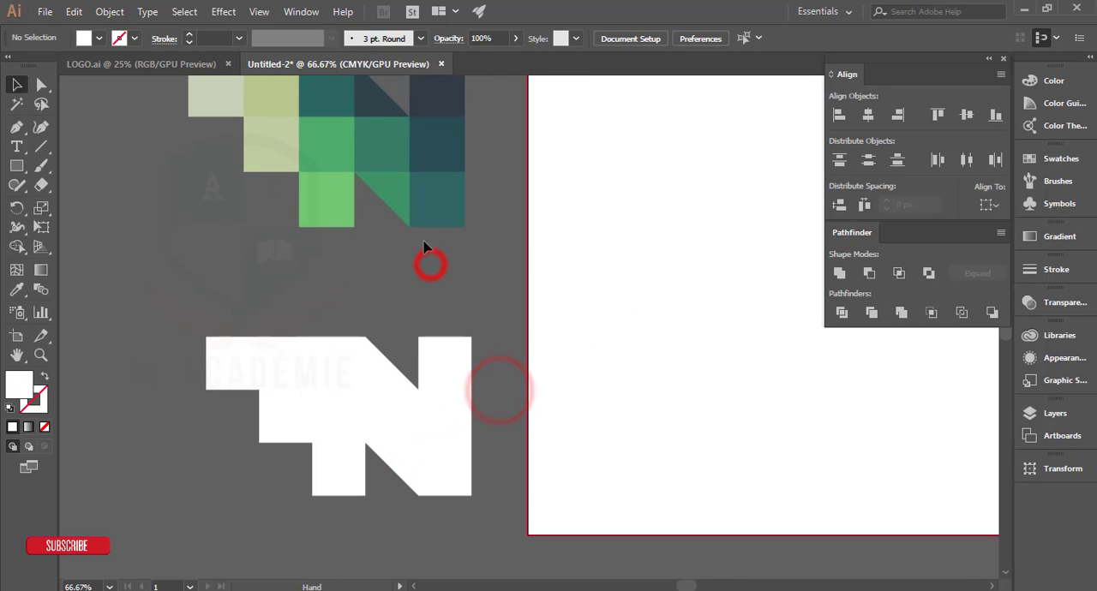
Step: Ungroup the white shape into individual cells and deselect them
left_click(433, 359)
right_click(433, 357)
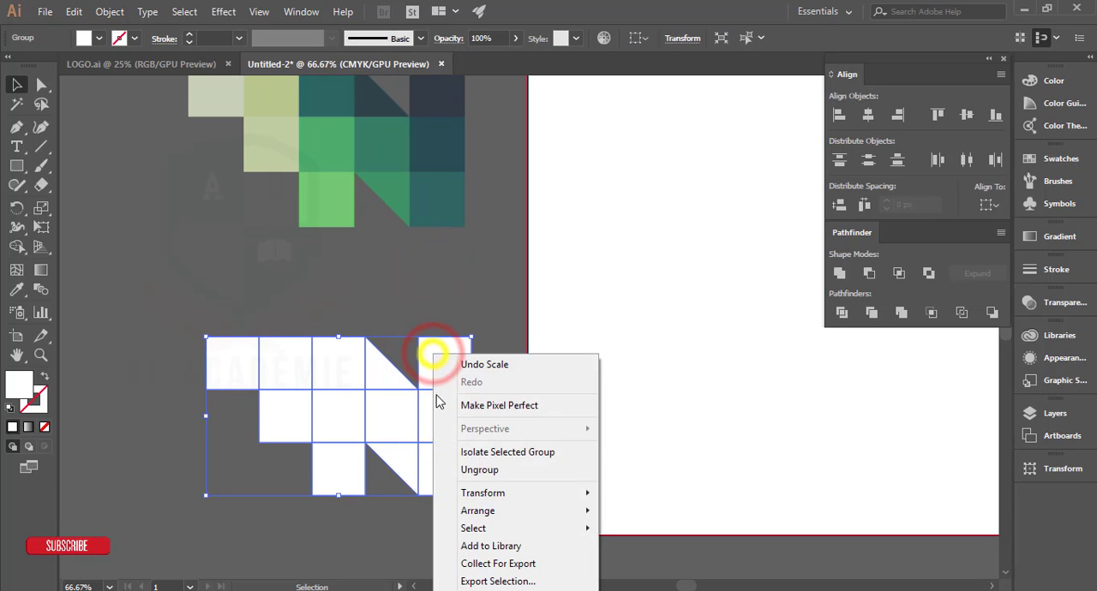
left_click(462, 470)
key("ctrl+minus")
left_click(482, 297)
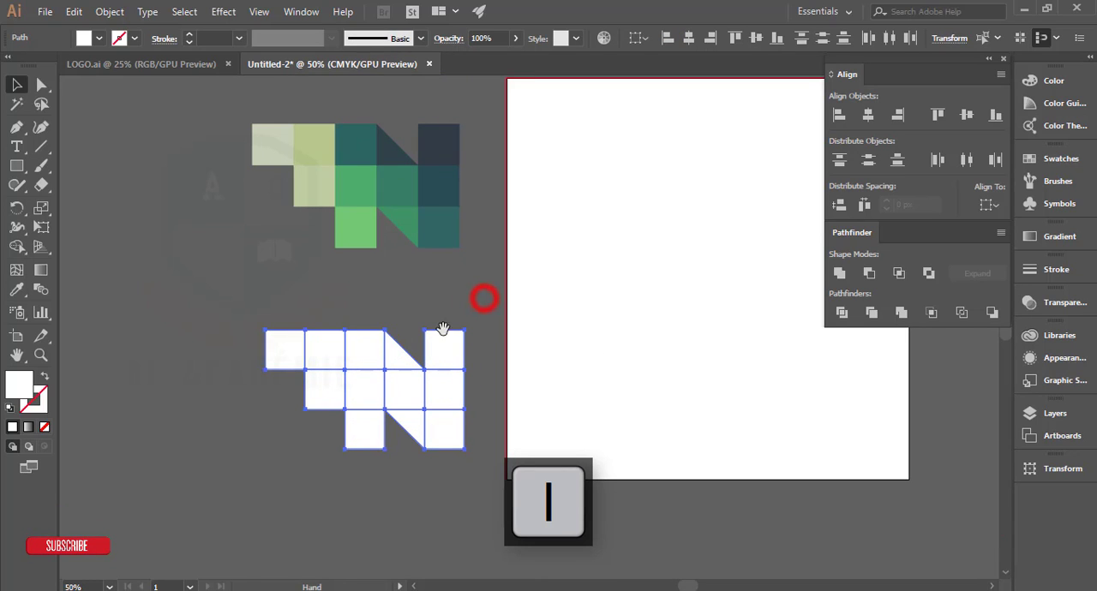
left_click(438, 342)
left_click(490, 298)
Step: Fill the three cells of the rightmost column with the matching dark navy and teal colours sampled from the reference logo
left_click(447, 343)
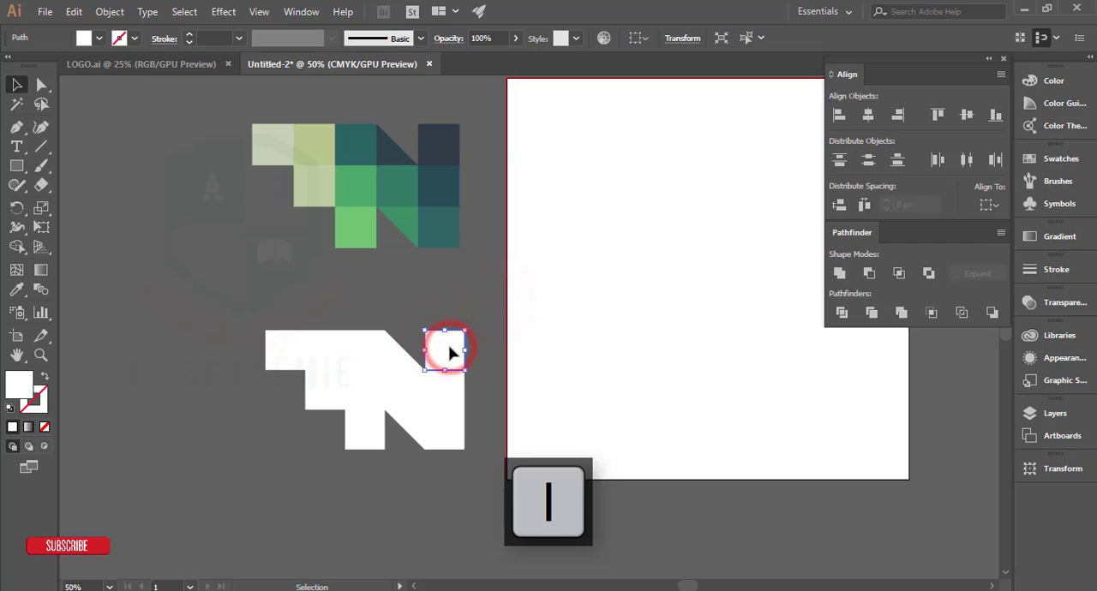
left_click(445, 141)
left_click(18, 84)
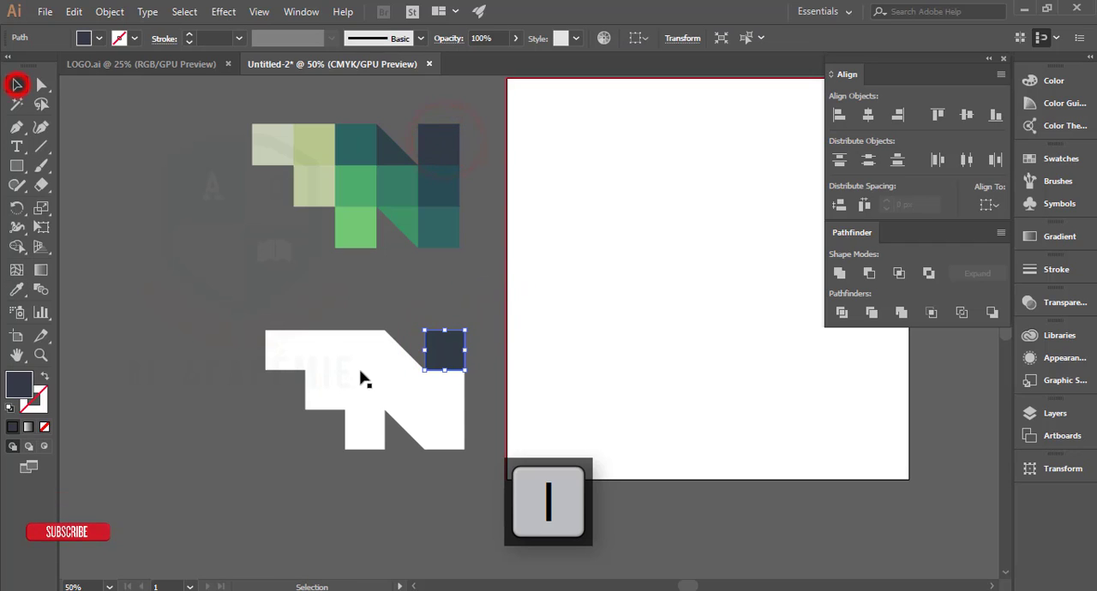
left_click(443, 390)
key("i")
left_click(439, 183)
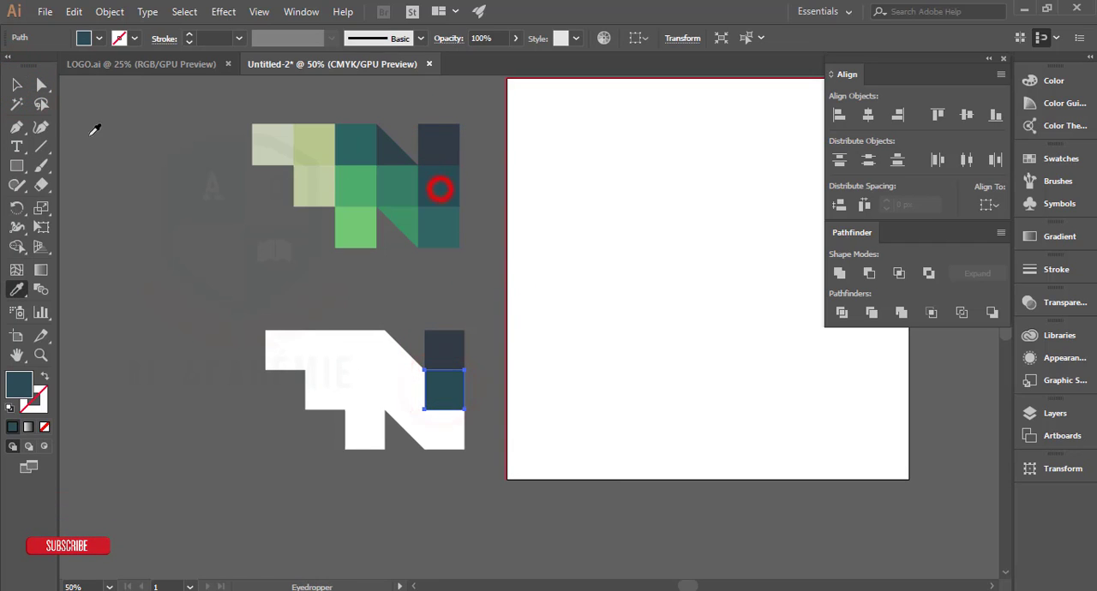
left_click(17, 84)
left_click(445, 441)
key("i")
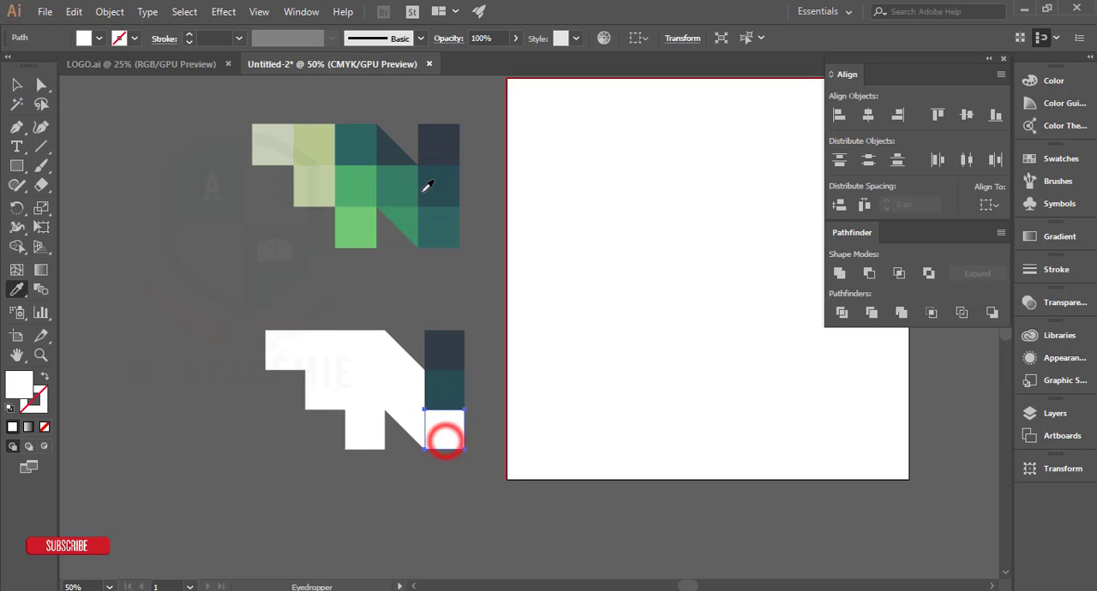
left_click(441, 230)
left_click(19, 84)
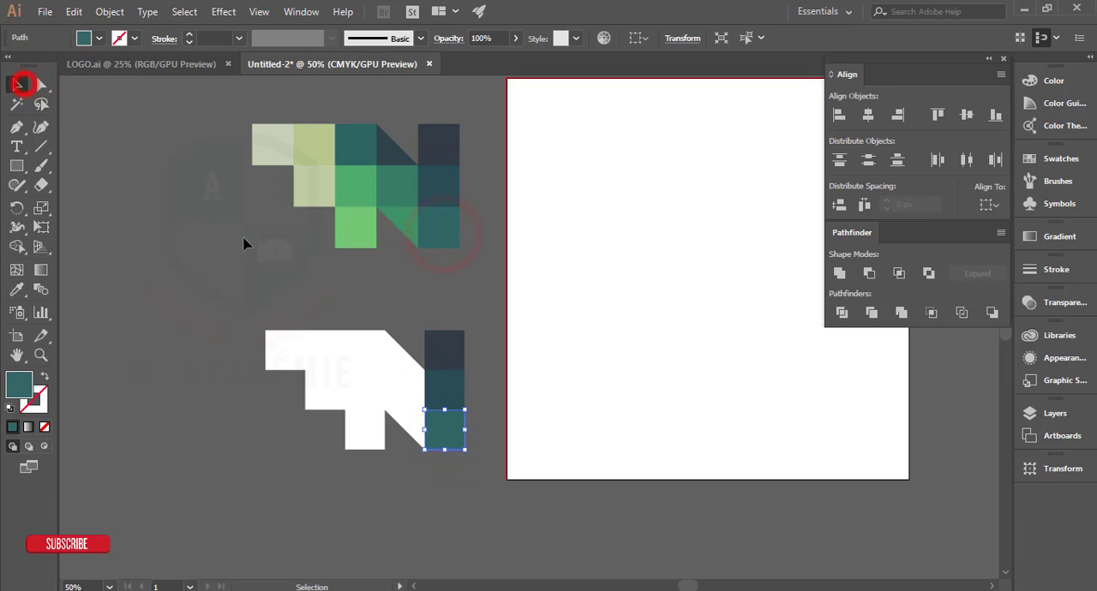
Step: Colour the fourth column's top triangle, middle square and bottom triangle with the Eyedropper from the matching reference cells
left_click(397, 298)
left_click(400, 351)
key("i")
left_click(387, 148)
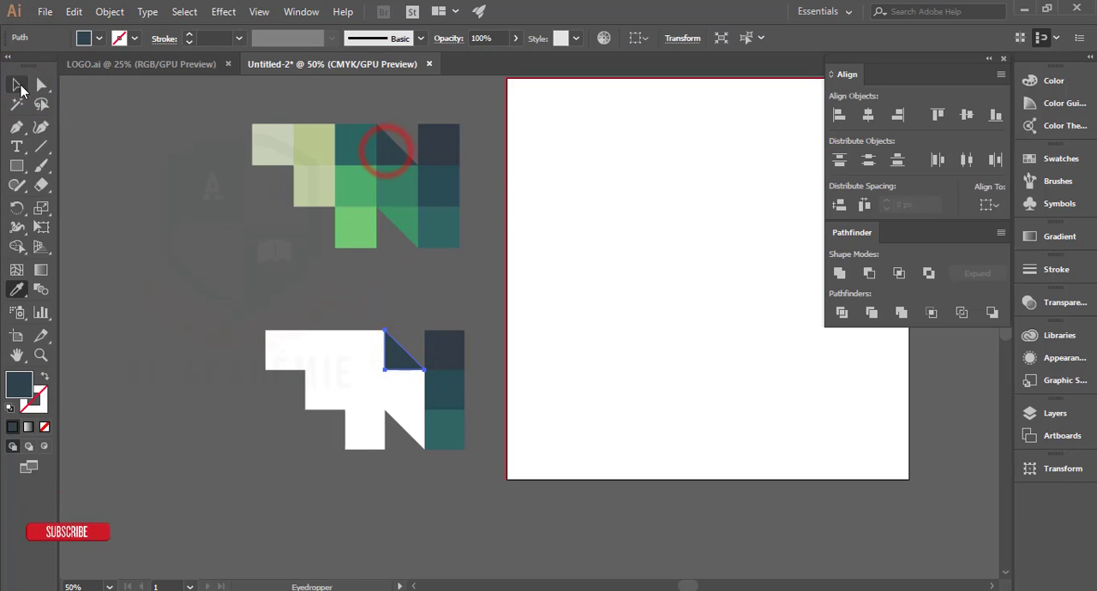
left_click(17, 84)
left_click(401, 390)
key("i")
left_click(384, 192)
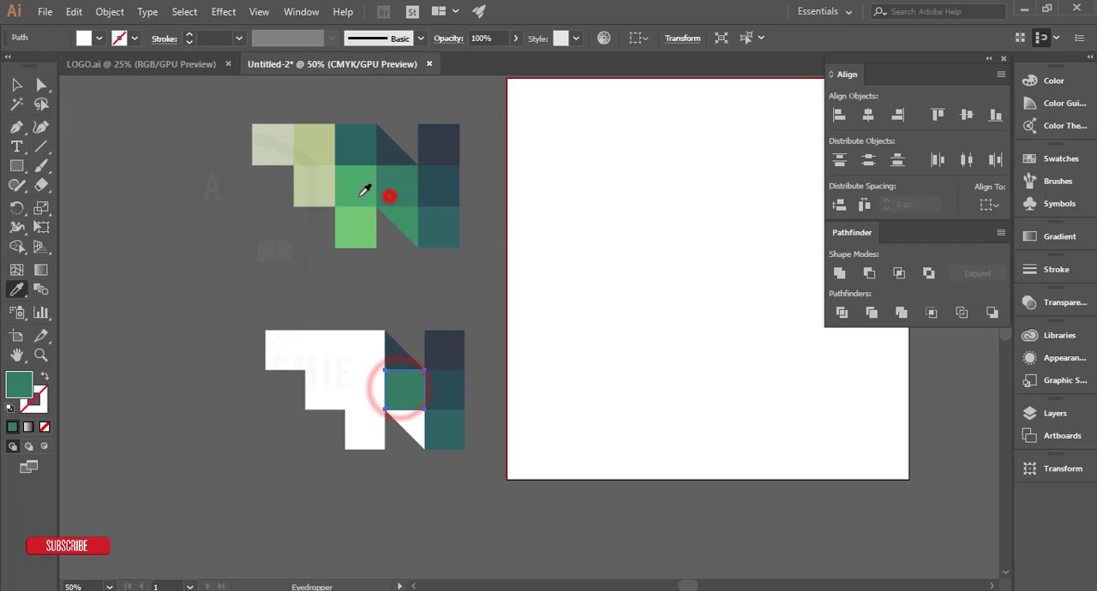
left_click(17, 84)
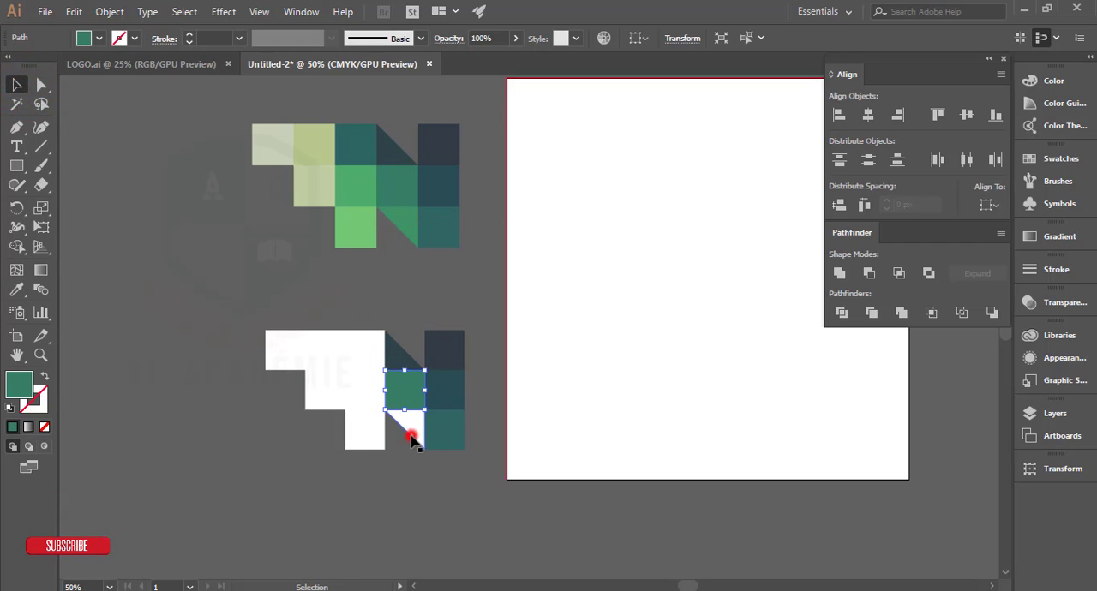
key("i")
left_click(402, 225)
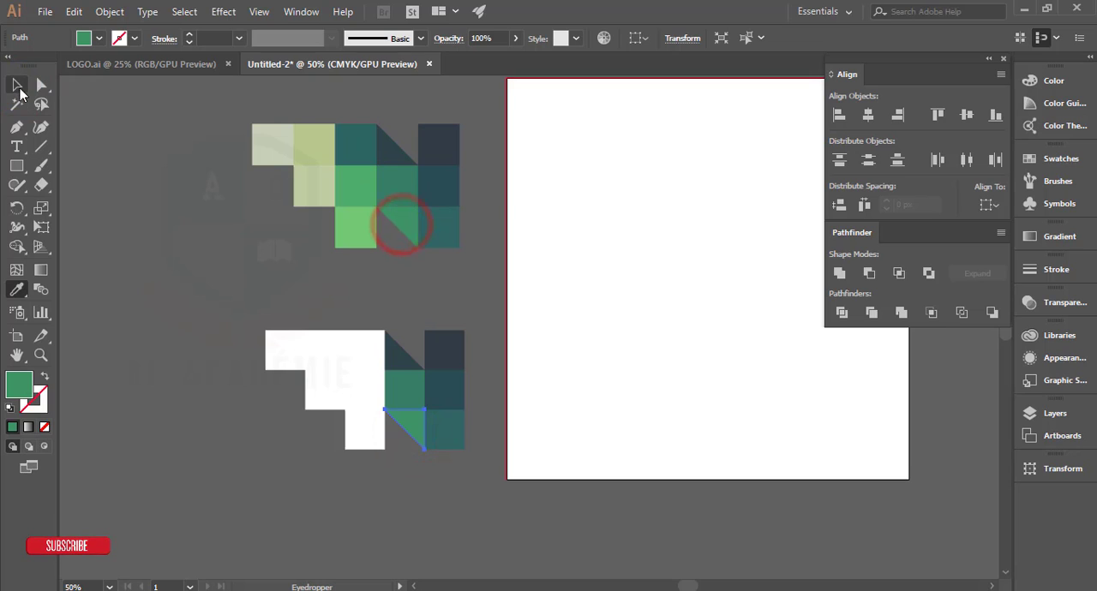
Step: Fill the third column's three squares with the teal, green and light green sampled from the reference logo
left_click(371, 339)
key("i")
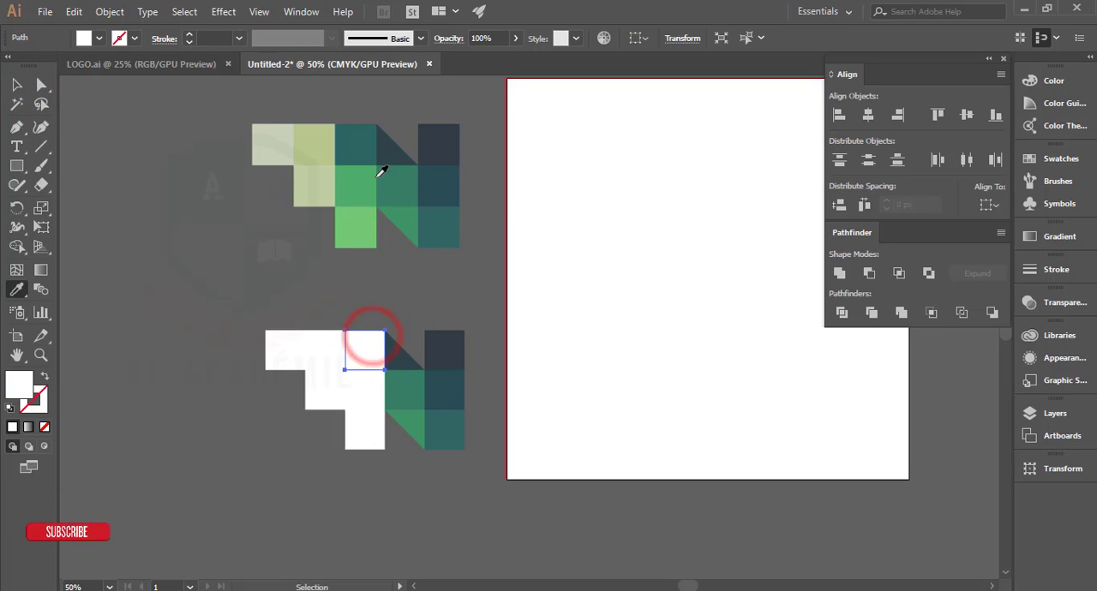
left_click(360, 141)
left_click(18, 84)
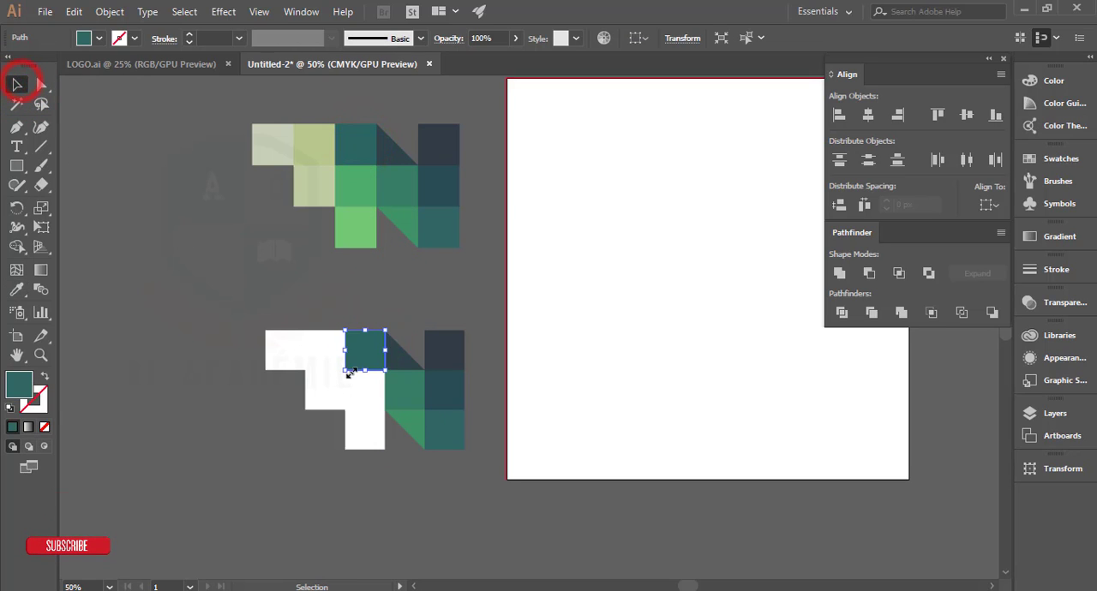
left_click(366, 387)
key("i")
left_click(354, 182)
key("v")
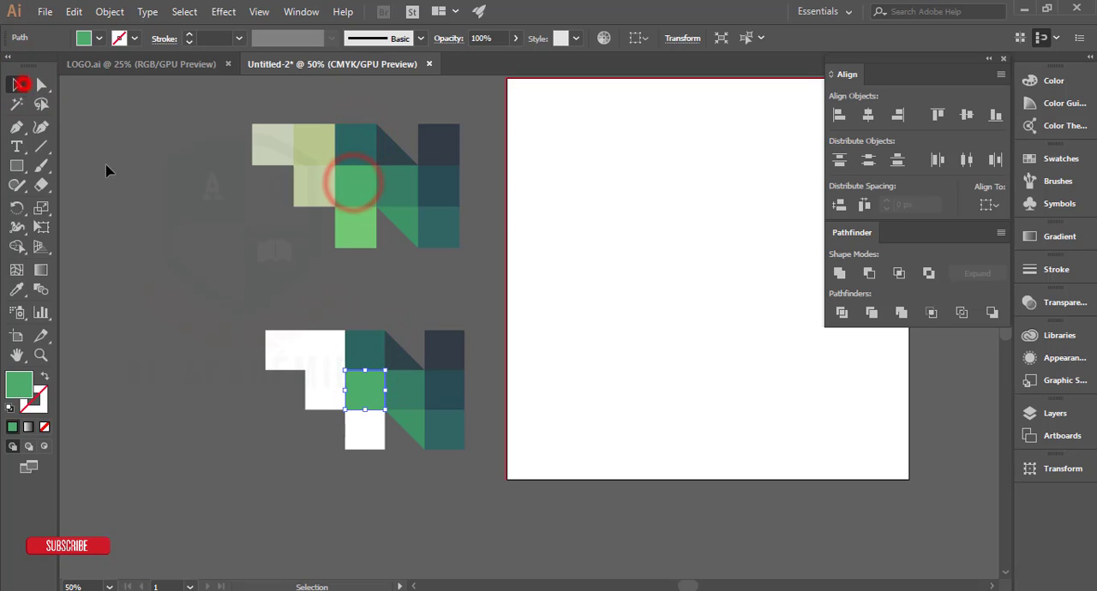
left_click(365, 431)
key("i")
left_click(357, 237)
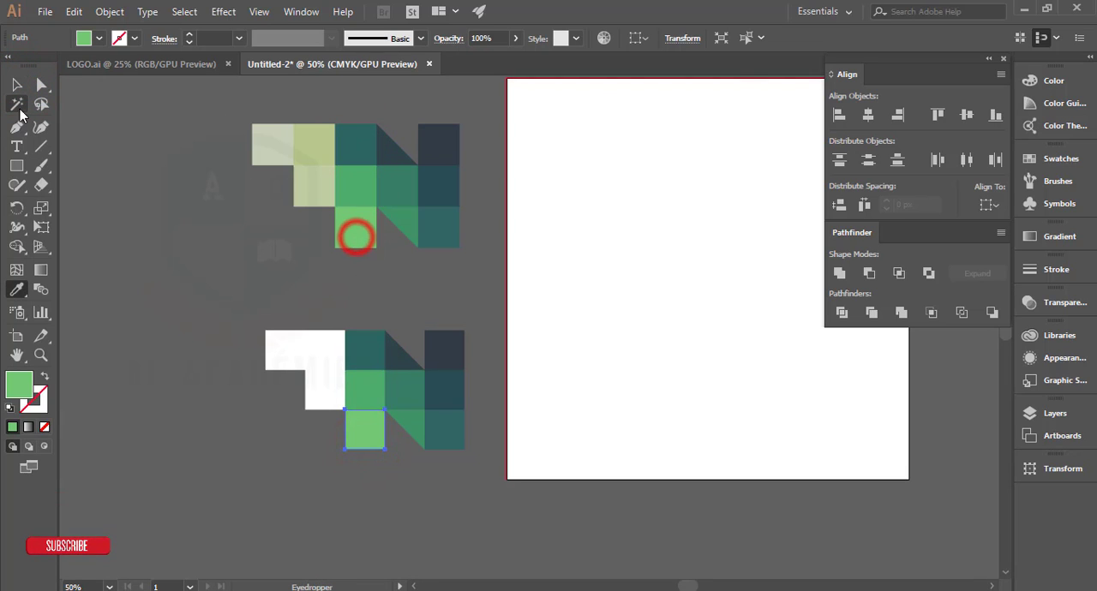
Step: Fill the leftmost square of the top row with the palest green sampled from the reference logo, then deselect it
left_click(16, 84)
left_click(201, 275)
left_click(283, 349)
key("i")
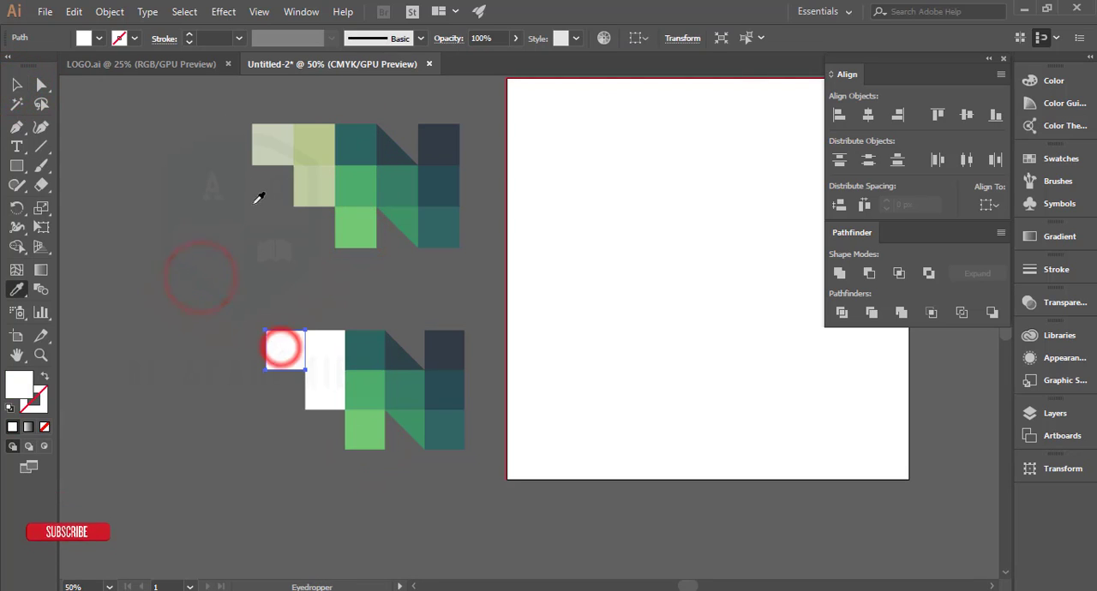
left_click(269, 149)
left_click(16, 84)
left_click(220, 261)
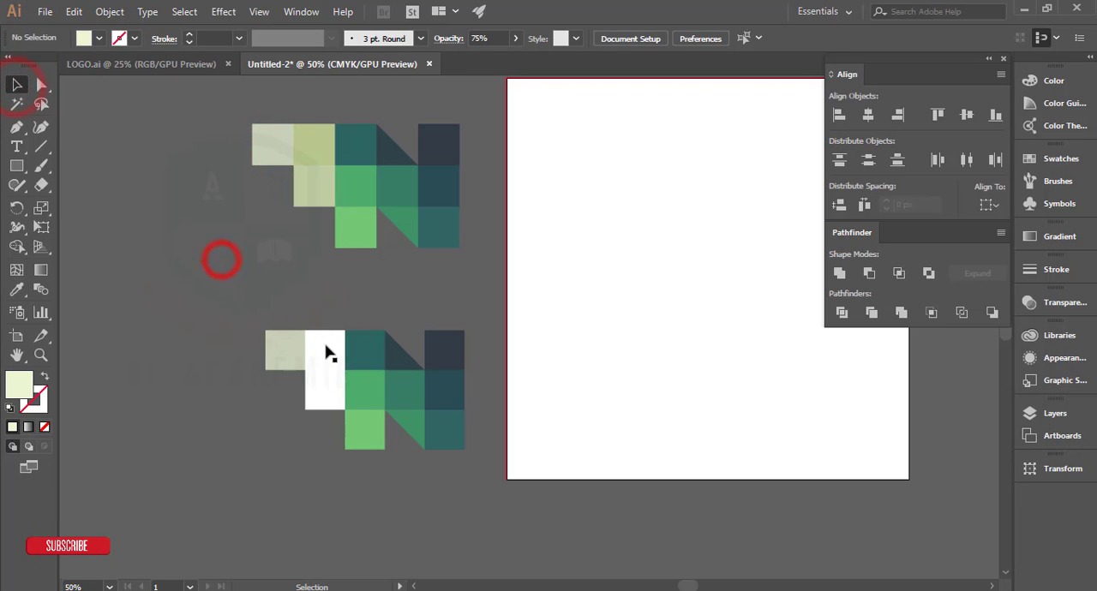
Step: Fill both squares of the second column with the matching yellow-green and pale green sampled from the reference logo
left_click(325, 351)
key("i")
left_click(311, 151)
left_click(16, 84)
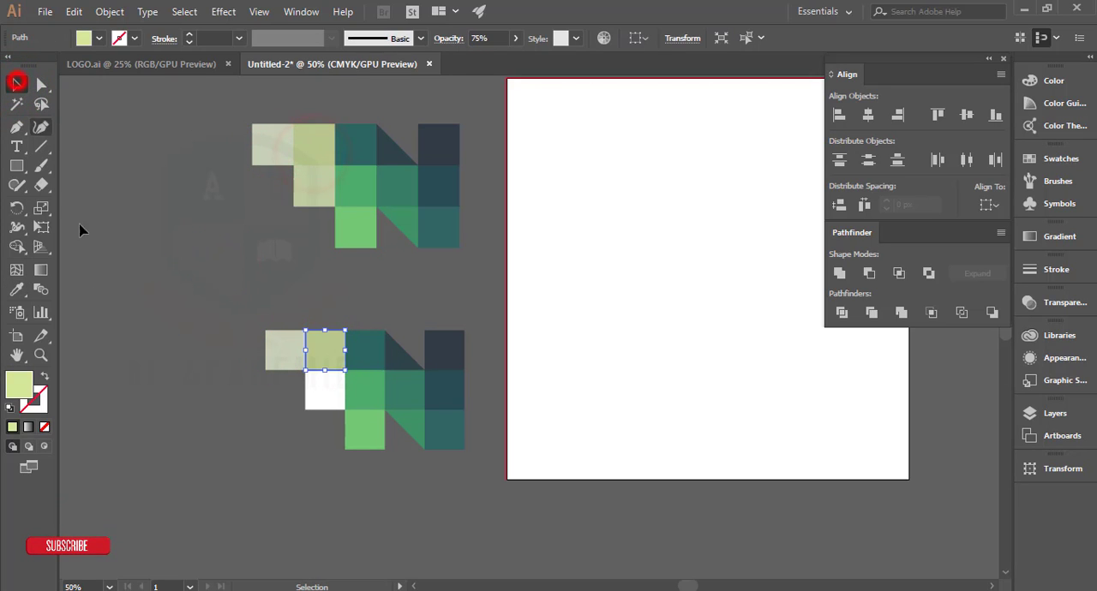
left_click(105, 313)
left_click(326, 392)
key("i")
left_click(318, 192)
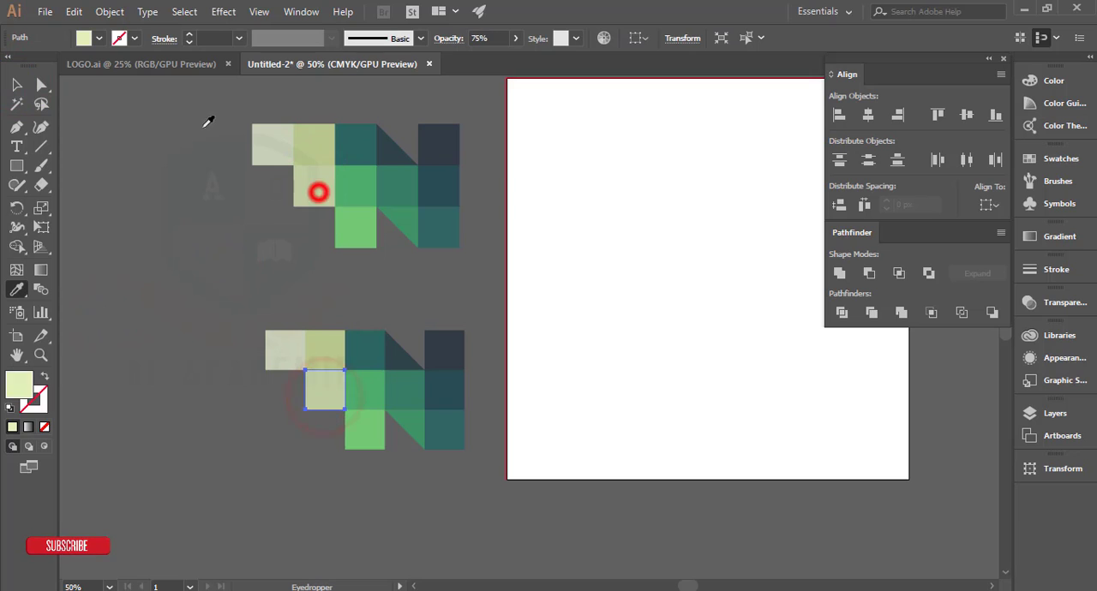
left_click(16, 84)
left_click(165, 366)
Step: Group all coloured cells, then enlarge the finished logo and place it in the middle of the artboard
left_click_drag(209, 302, 314, 503)
key("ctrl+g")
left_click_drag(282, 390, 583, 314)
left_click(576, 459)
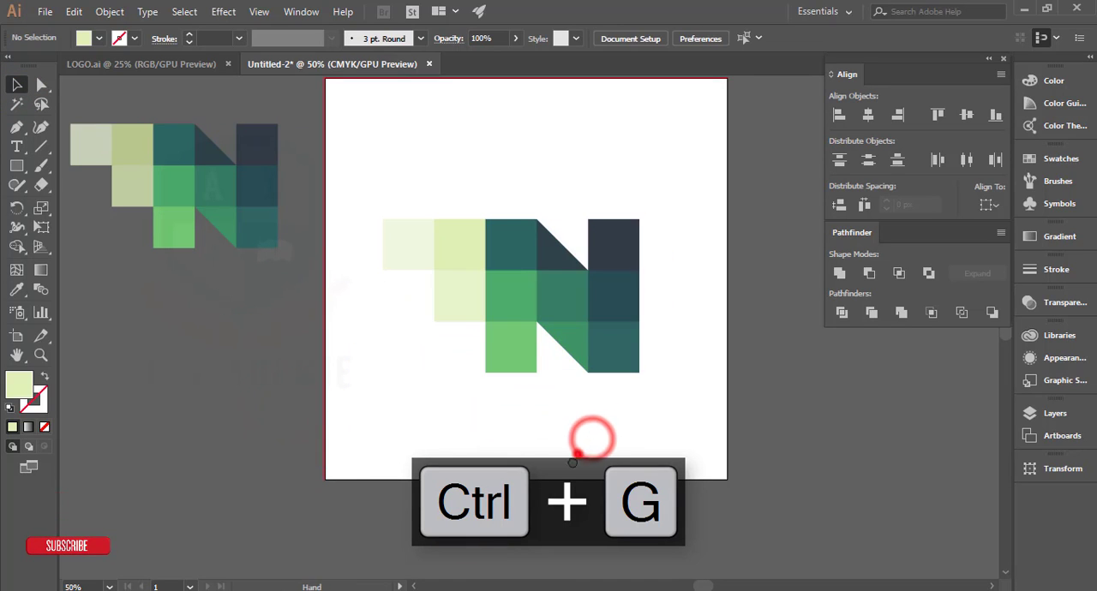
left_click_drag(573, 462, 554, 504)
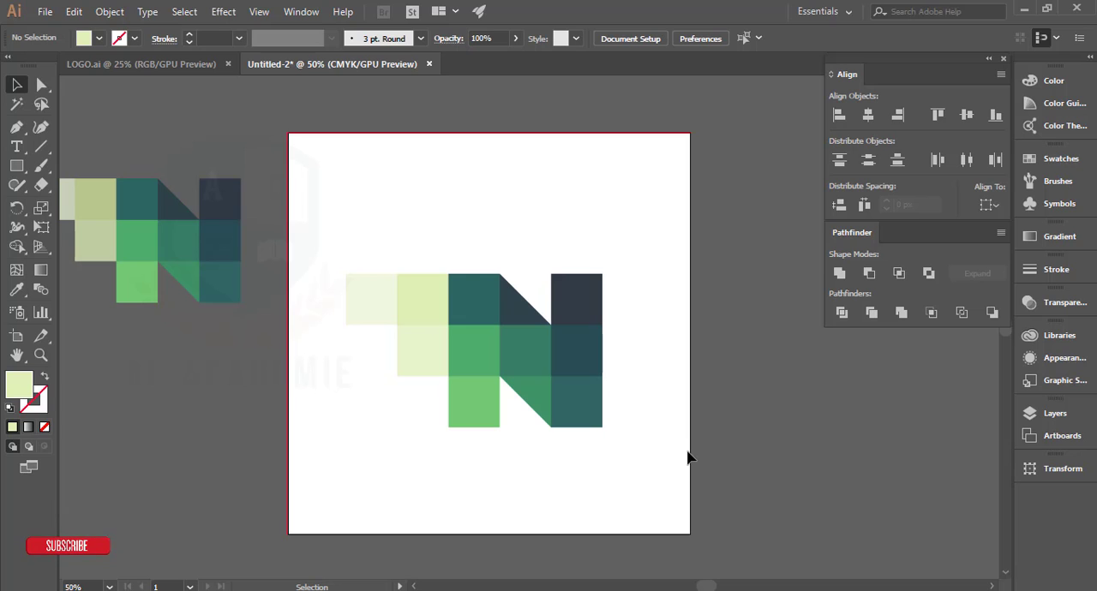
left_click_drag(603, 328, 679, 348)
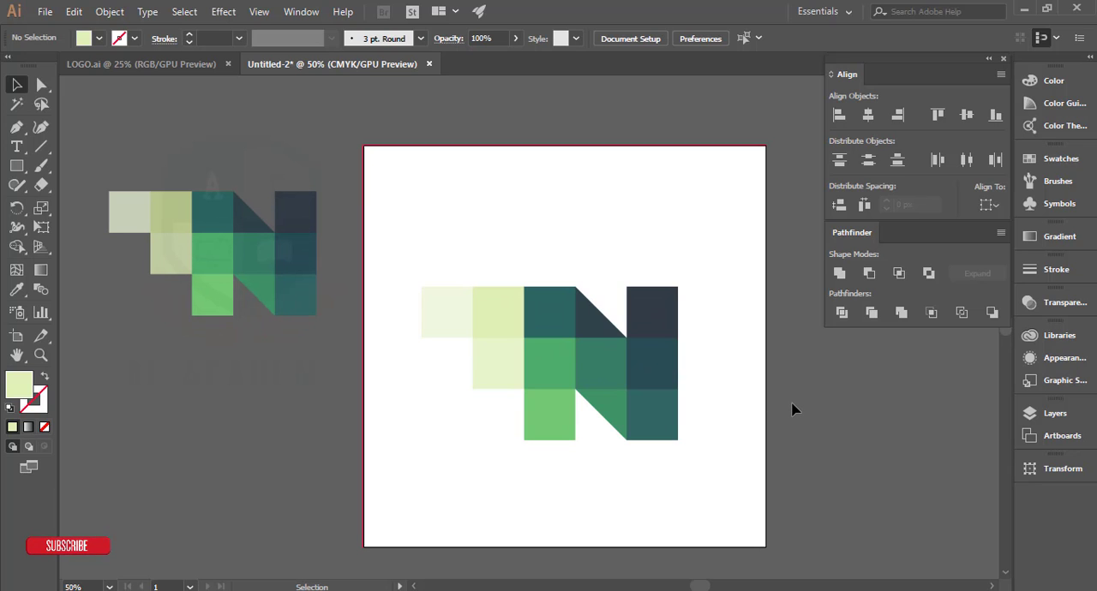